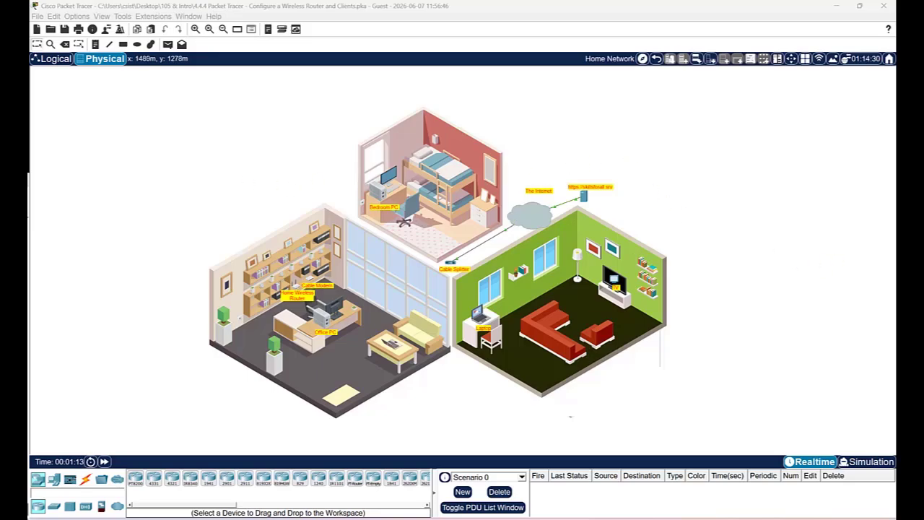
{"action": "left_click_drag", "start_coordinate": [769, 225], "coordinate": [393, 134]}
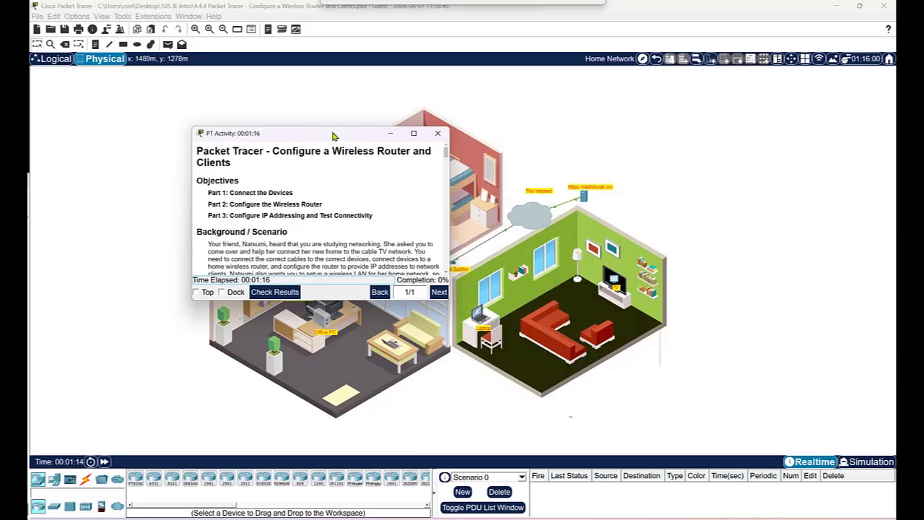
{"action": "left_click", "coordinate": [412, 134]}
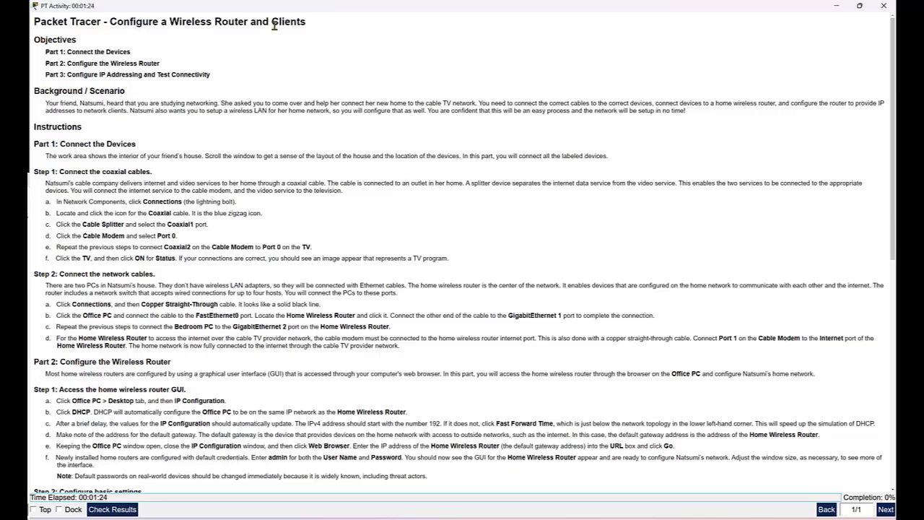
{"action": "scroll", "coordinate": [224, 376], "scroll_direction": "down", "scroll_amount": 1}
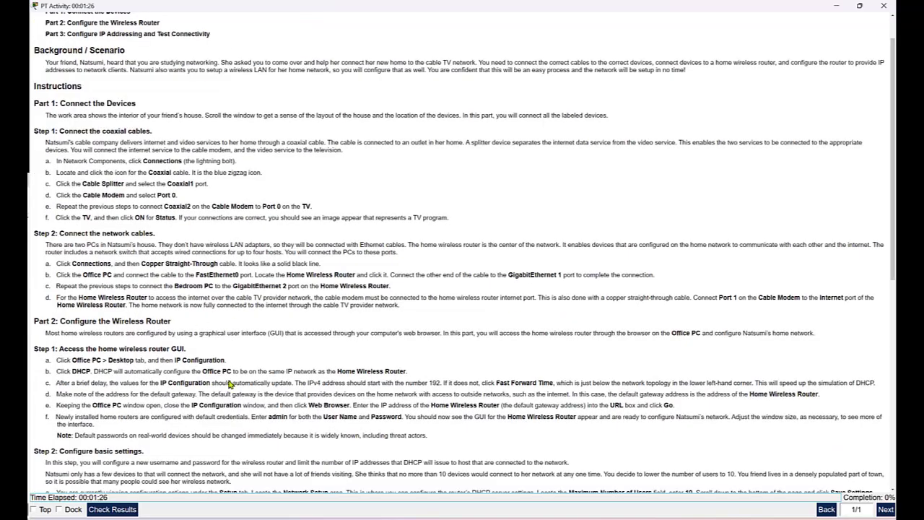
{"action": "scroll", "coordinate": [230, 384], "scroll_direction": "up", "scroll_amount": 1}
{"action": "scroll", "coordinate": [476, 245], "scroll_direction": "down", "scroll_amount": 1}
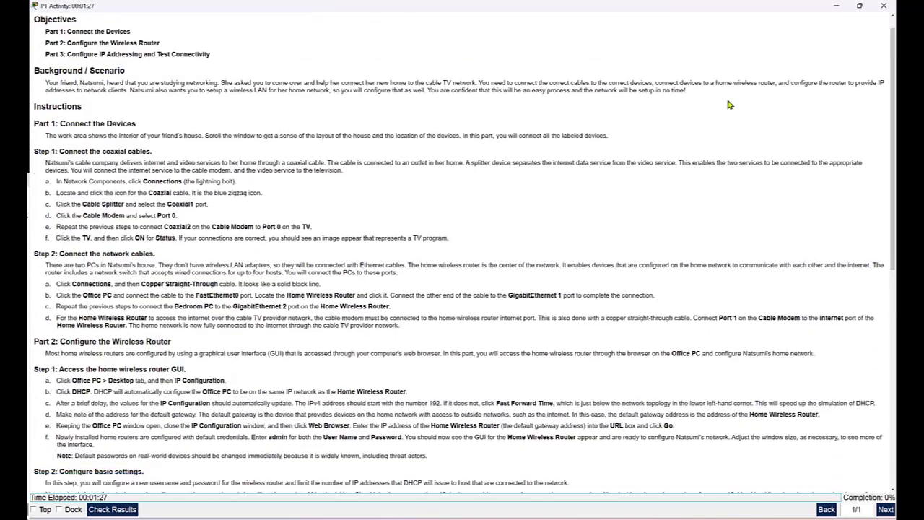
{"action": "left_click", "coordinate": [835, 7]}
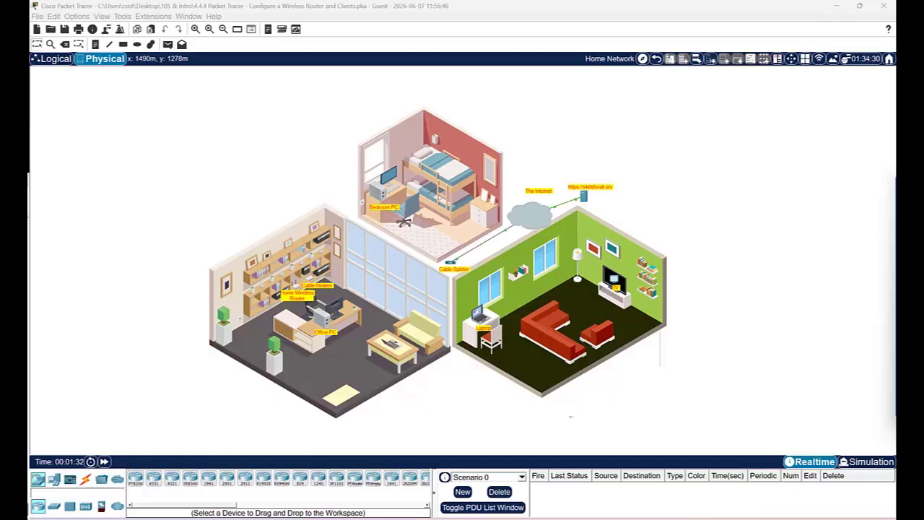
{"action": "key", "text": "alt+Tab"}
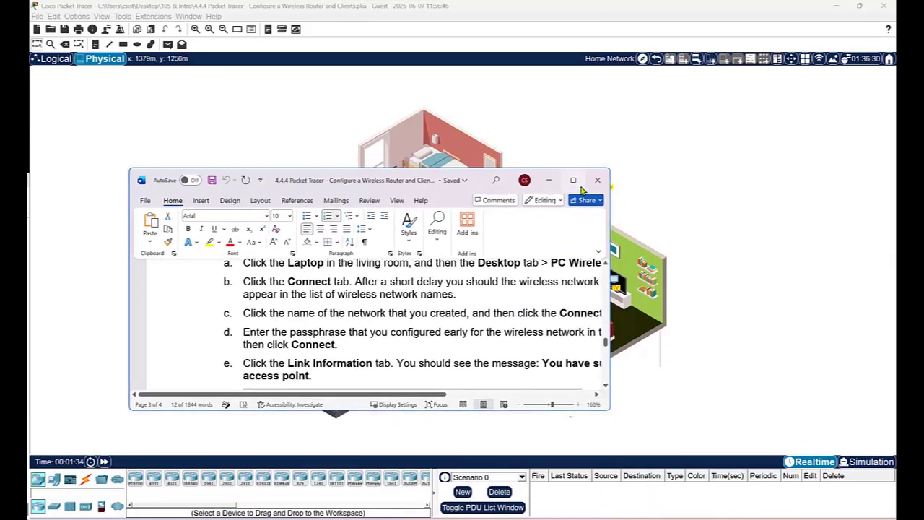
{"action": "double_click", "coordinate": [501, 181]}
{"action": "scroll", "coordinate": [501, 313], "scroll_direction": "up", "scroll_amount": 20}
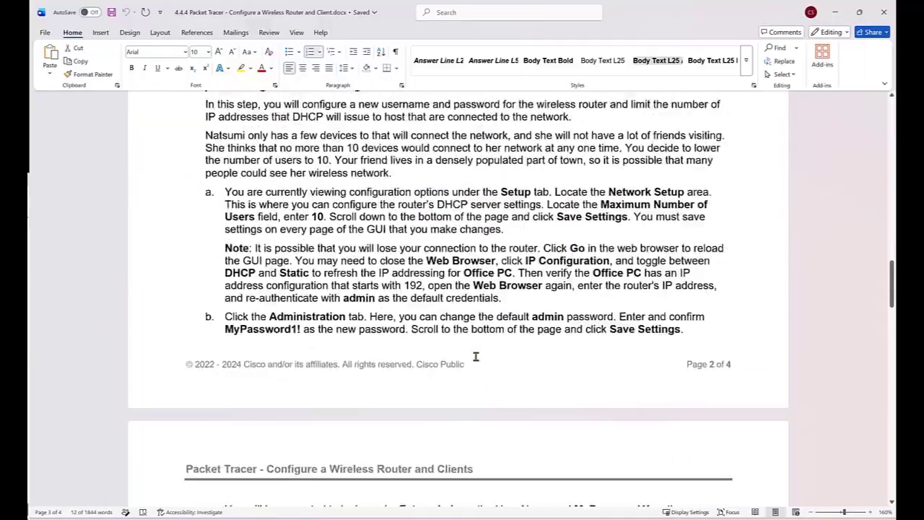
{"action": "scroll", "coordinate": [455, 363], "scroll_direction": "up", "scroll_amount": 15}
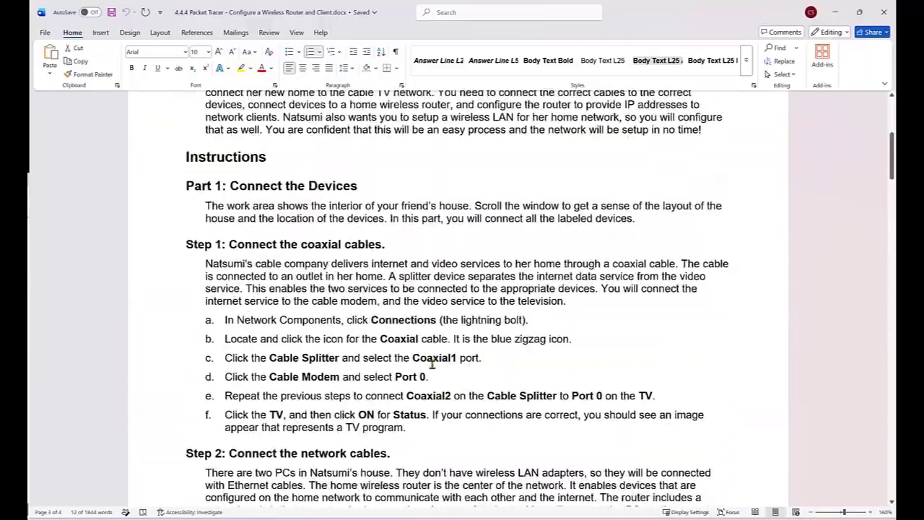
{"action": "scroll", "coordinate": [427, 363], "scroll_direction": "down", "scroll_amount": 12}
{"action": "scroll", "coordinate": [407, 375], "scroll_direction": "up", "scroll_amount": 8}
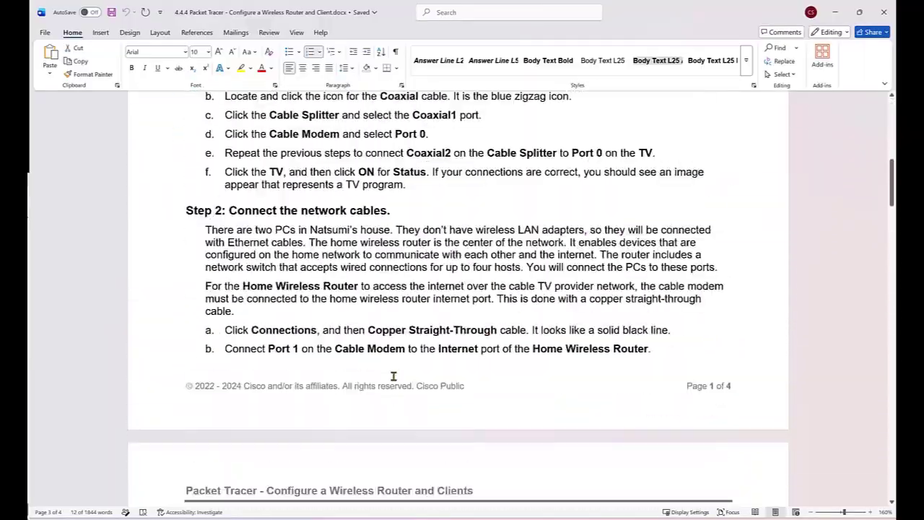
{"action": "scroll", "coordinate": [394, 376], "scroll_direction": "up", "scroll_amount": 5}
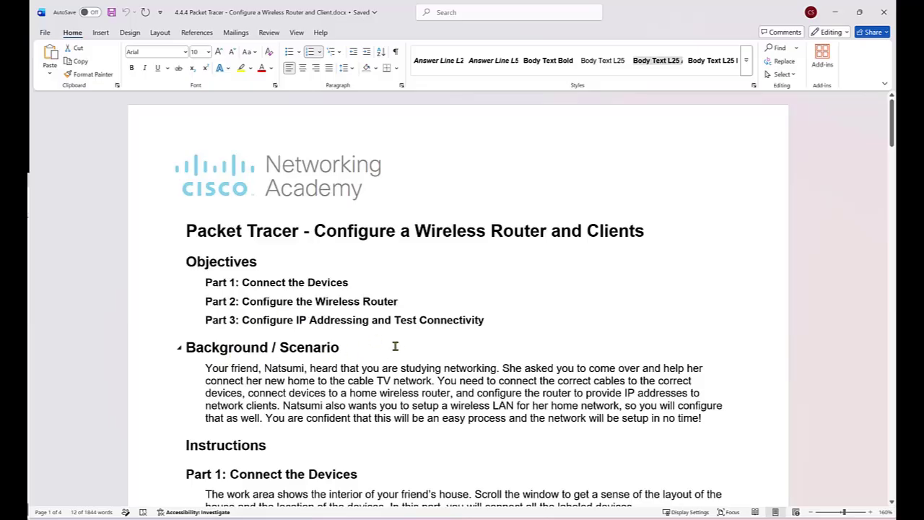
{"action": "scroll", "coordinate": [460, 386], "scroll_direction": "down", "scroll_amount": 2}
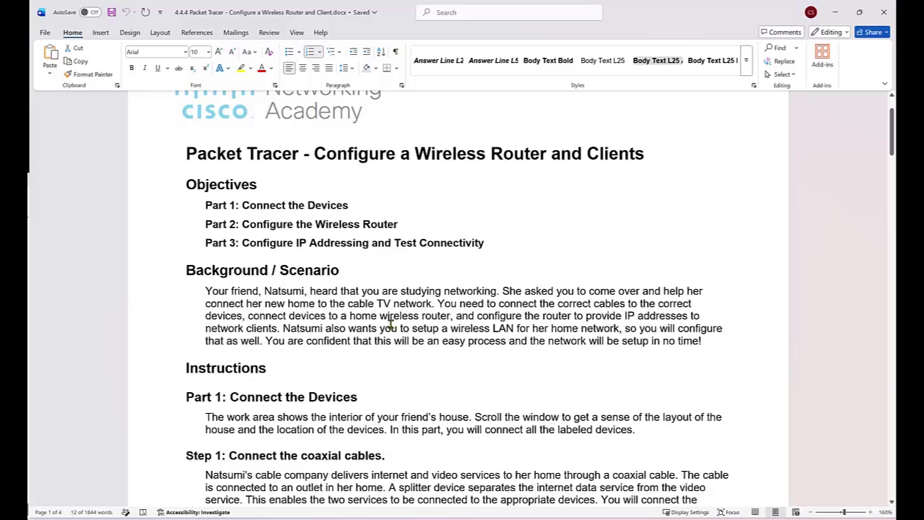
{"action": "scroll", "coordinate": [426, 344], "scroll_direction": "down", "scroll_amount": 5}
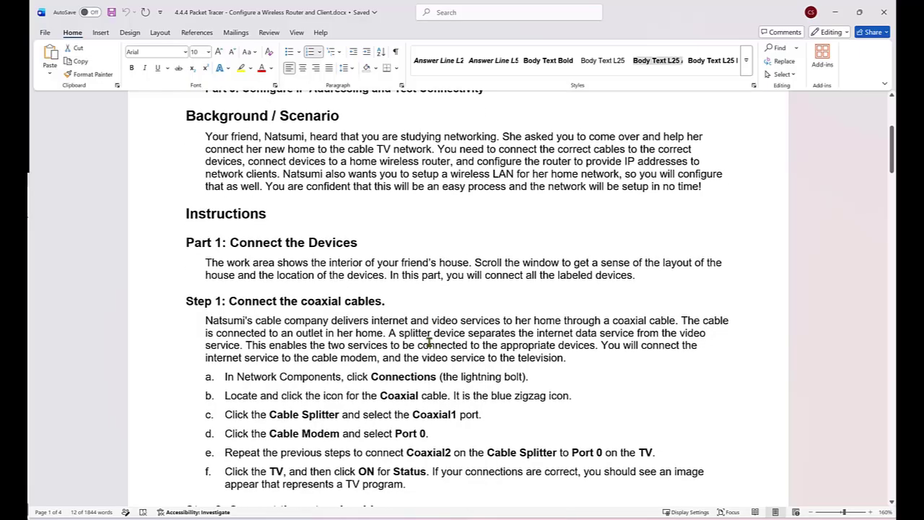
{"action": "scroll", "coordinate": [424, 345], "scroll_direction": "down", "scroll_amount": 1}
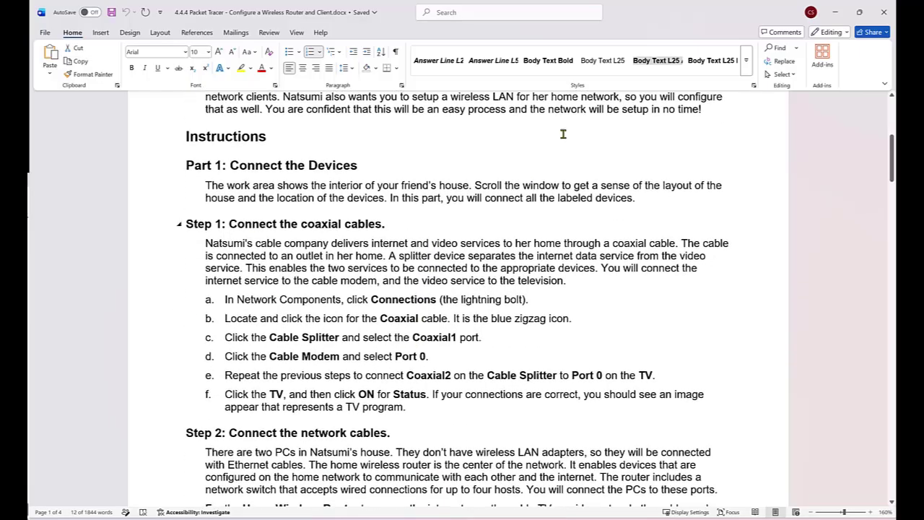
{"action": "key", "text": "alt+Tab"}
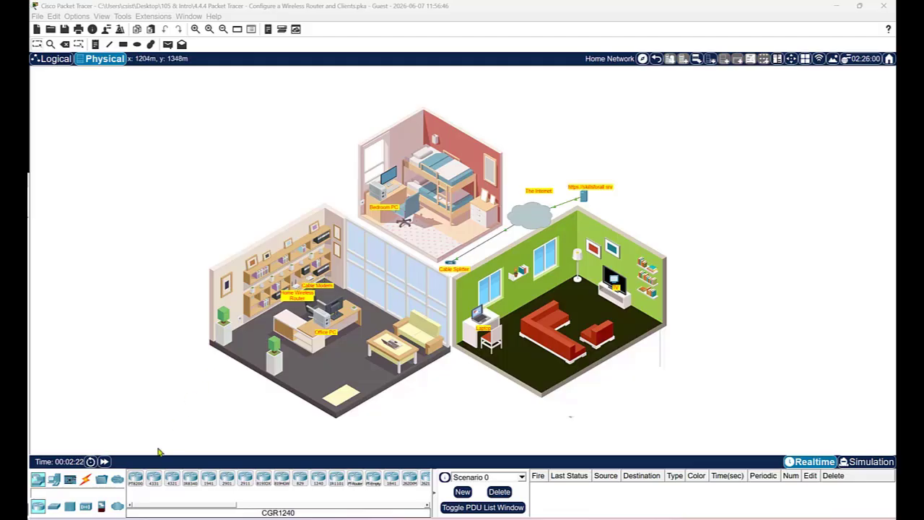
Connect the Cable Splitter's Coaxial1 port to the Cable Modem's Port 0 with coaxial cable
{"action": "left_click", "coordinate": [85, 480]}
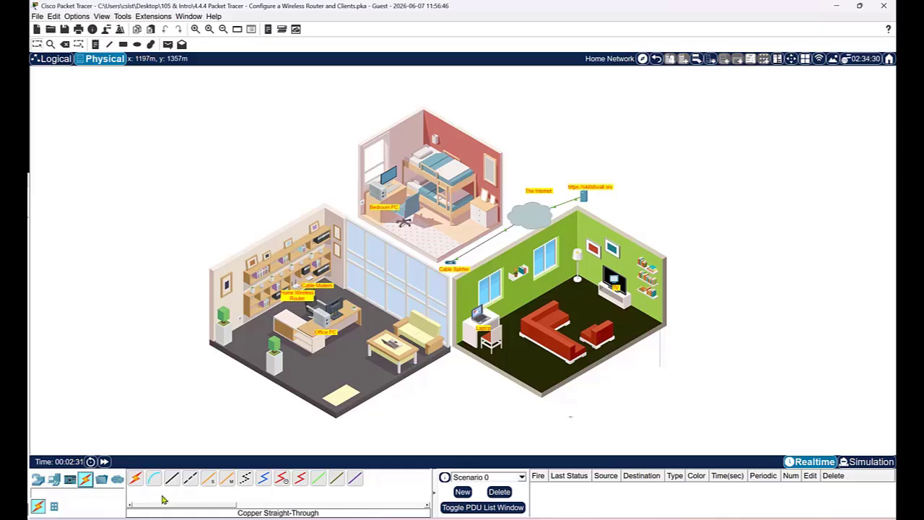
{"action": "left_click", "coordinate": [264, 480]}
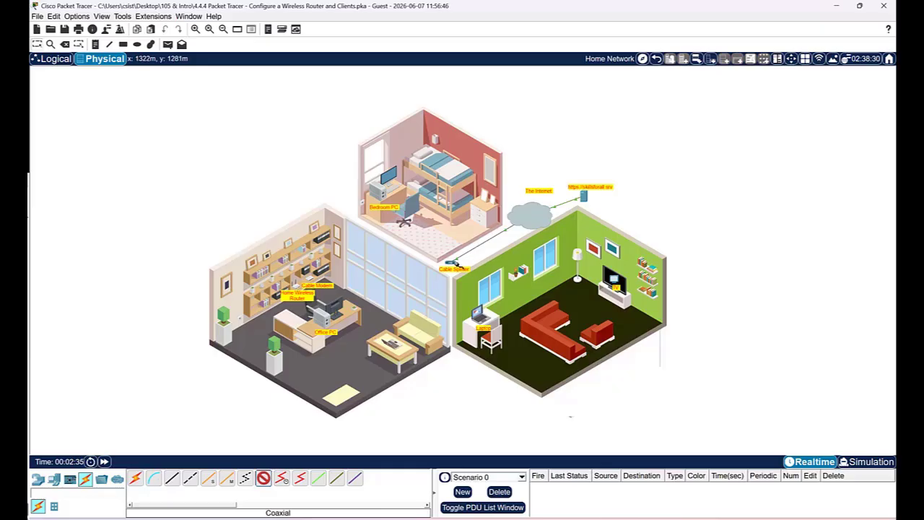
{"action": "left_click", "coordinate": [452, 264]}
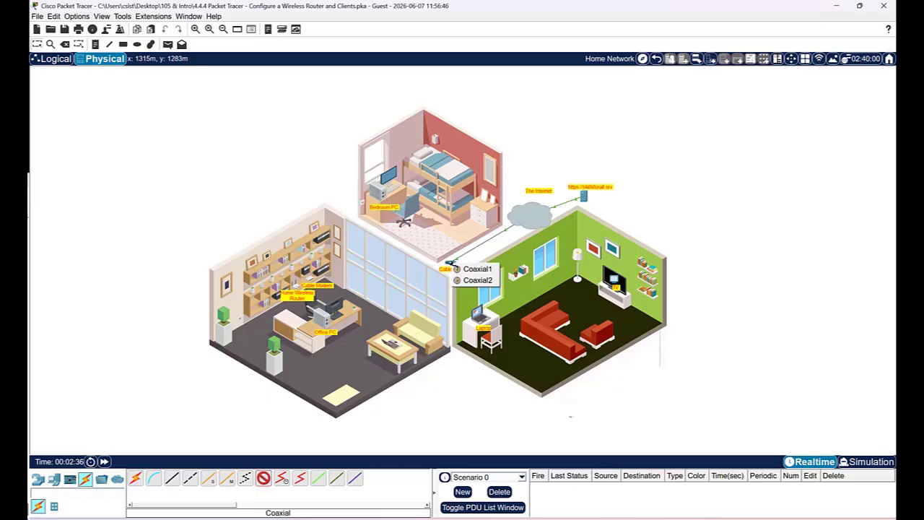
{"action": "left_click", "coordinate": [464, 272]}
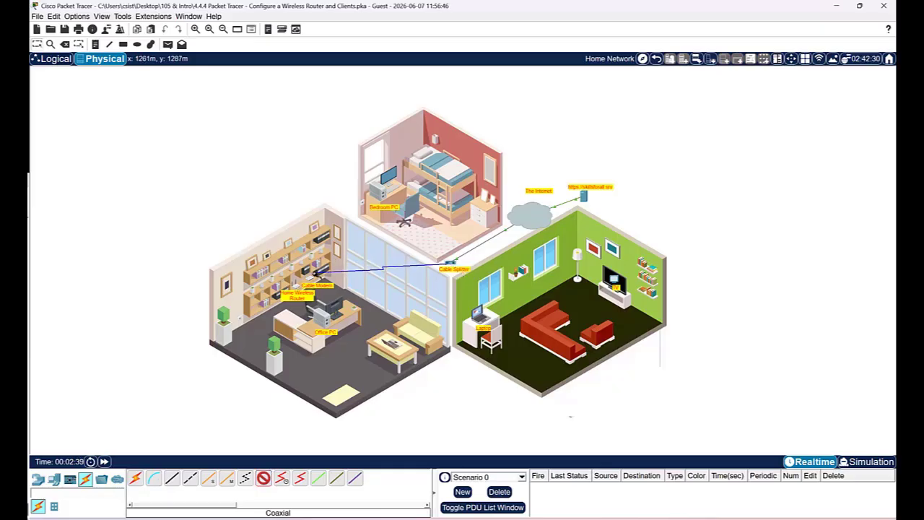
{"action": "left_click", "coordinate": [310, 277]}
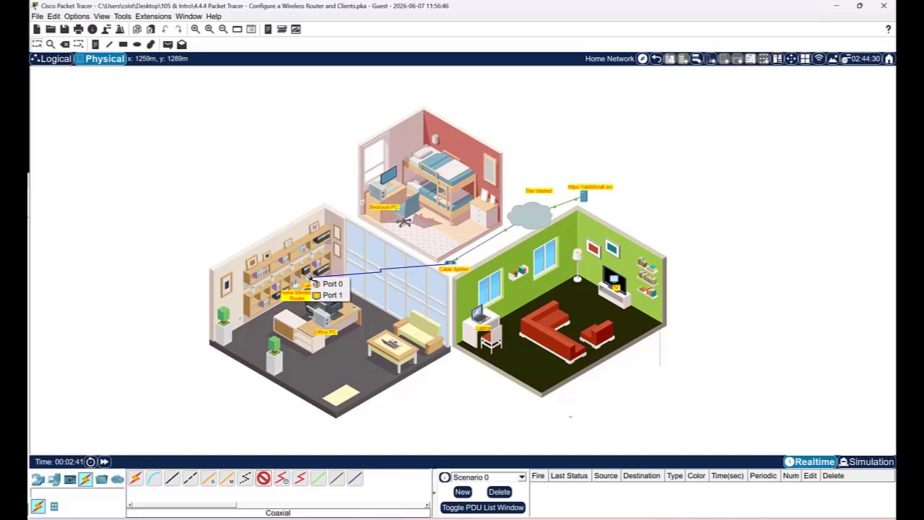
{"action": "left_click", "coordinate": [329, 284]}
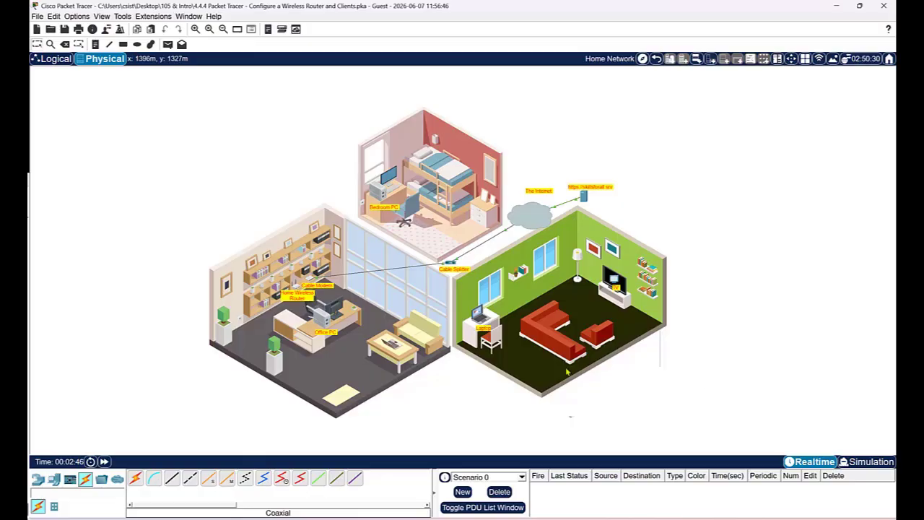
Link the splitter's Coaxial2 port to the TV's Port 0 with coax, then open the TV
{"action": "left_click", "coordinate": [263, 478]}
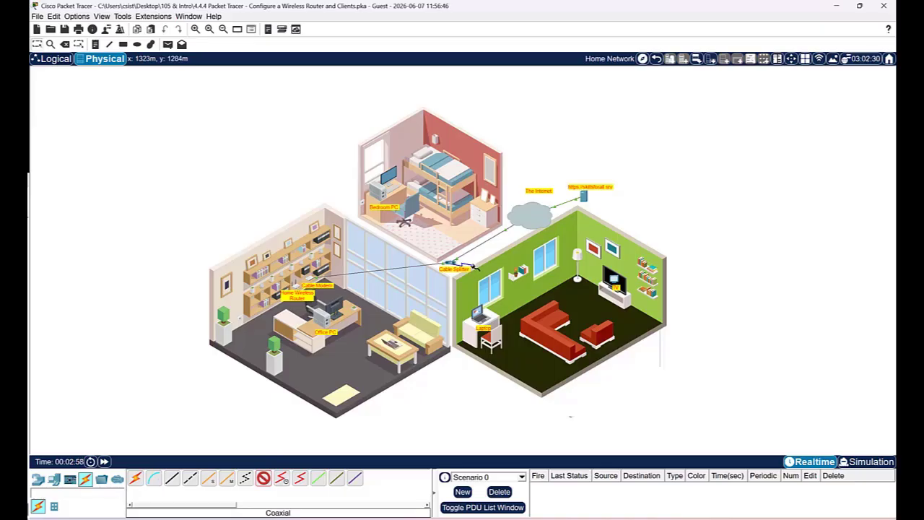
{"action": "left_click", "coordinate": [474, 267]}
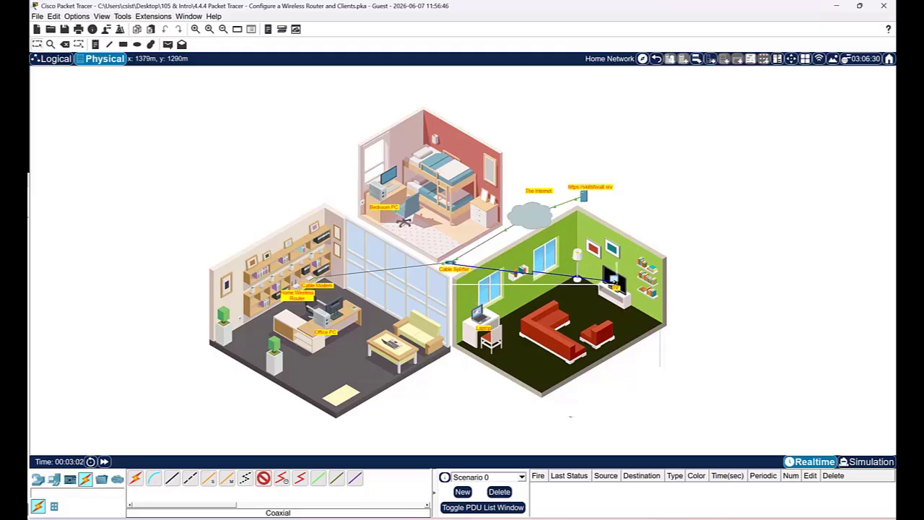
{"action": "left_click", "coordinate": [618, 283]}
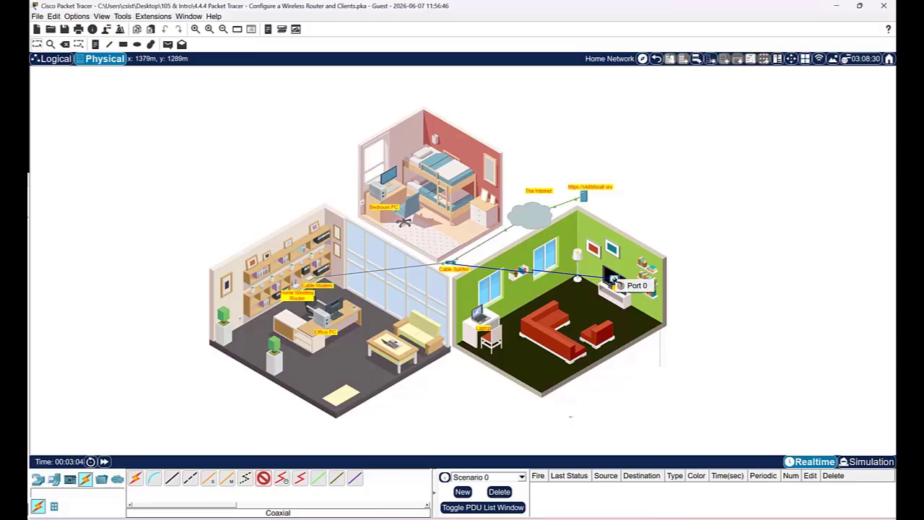
{"action": "left_click", "coordinate": [639, 286]}
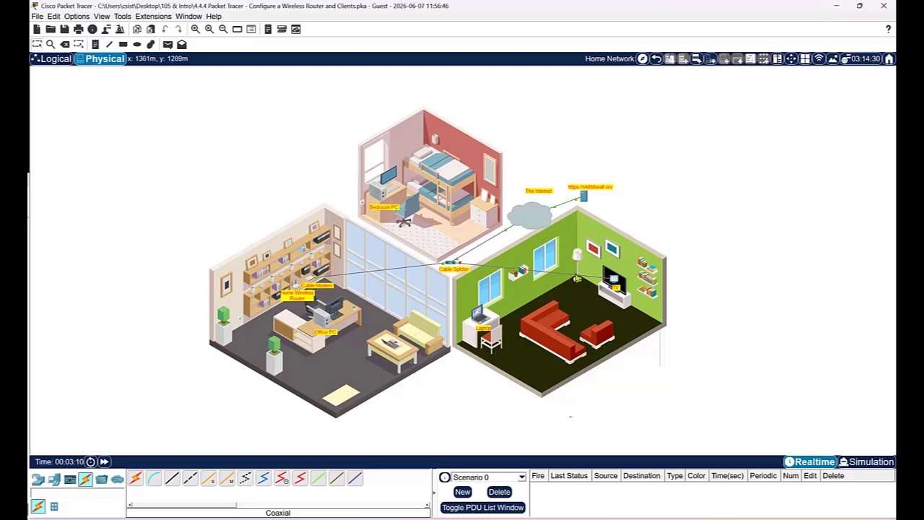
{"action": "left_click", "coordinate": [614, 281]}
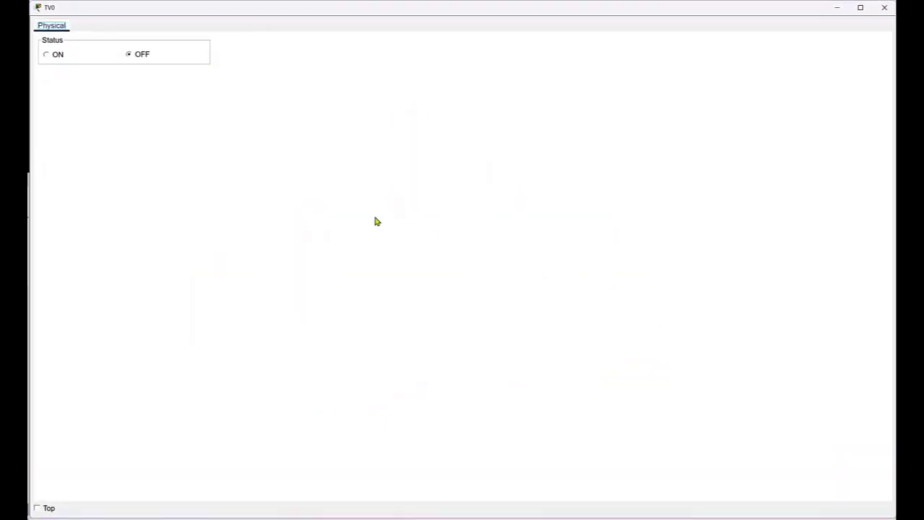
Switch TV0 to ON and close its device window
{"action": "left_click", "coordinate": [47, 56]}
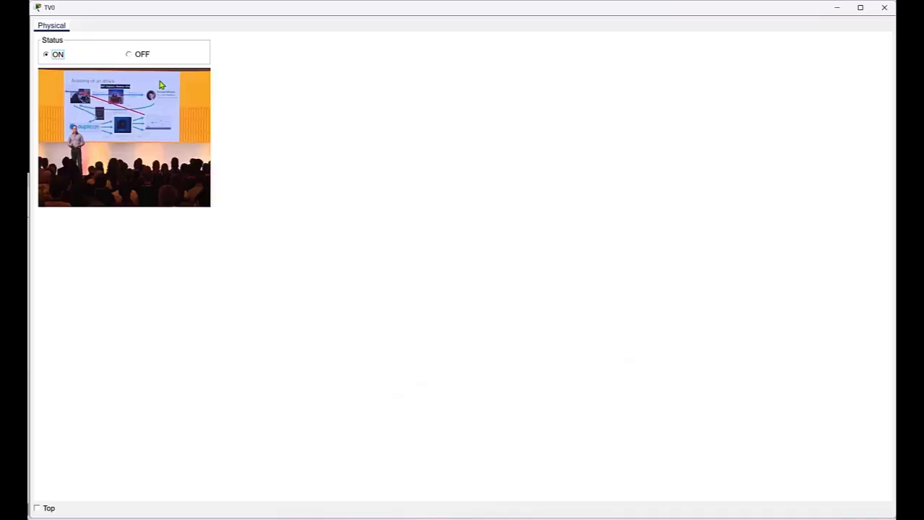
{"action": "left_click", "coordinate": [884, 7]}
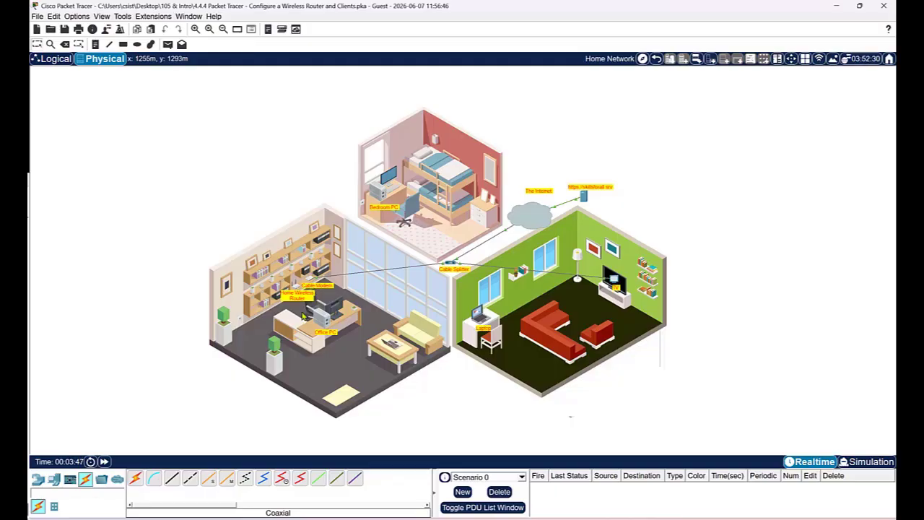
Wire the Cable Modem's Port 1 to the Home Wireless Router's Internet port with copper straight-through
{"action": "left_click", "coordinate": [172, 481]}
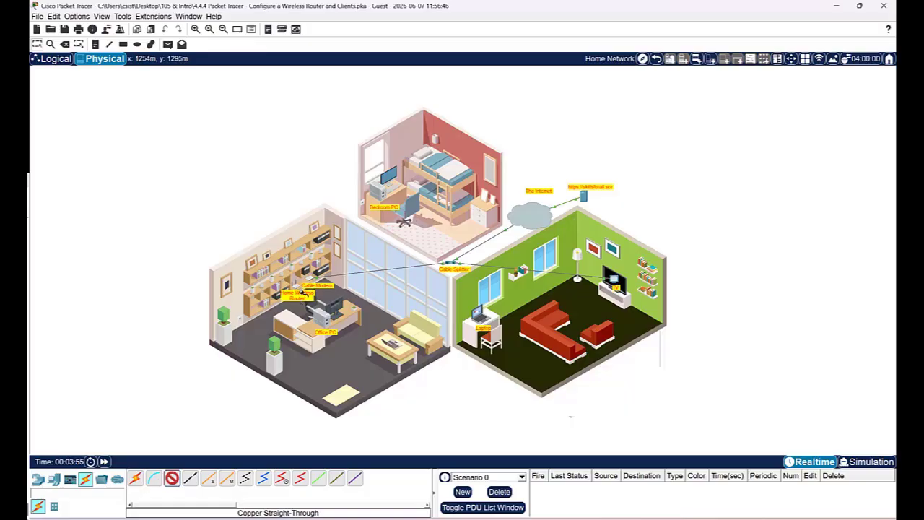
{"action": "left_click", "coordinate": [314, 282]}
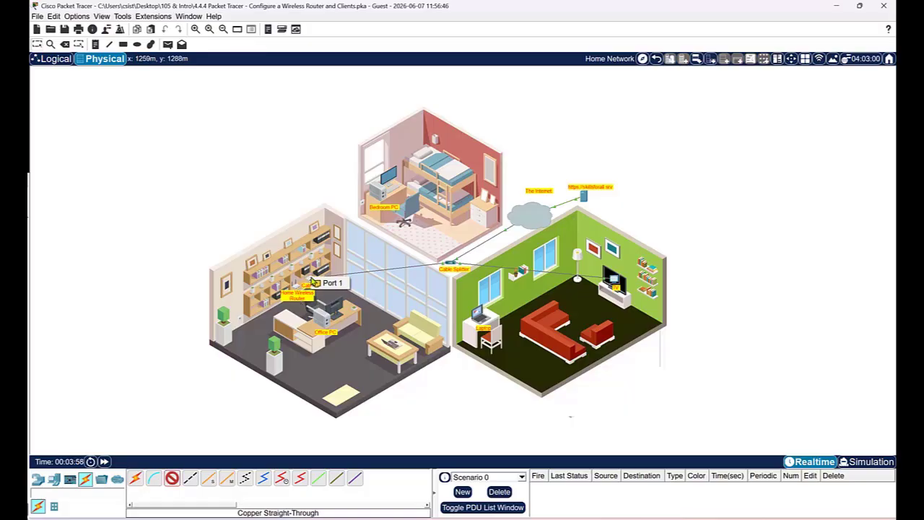
{"action": "left_click", "coordinate": [332, 282]}
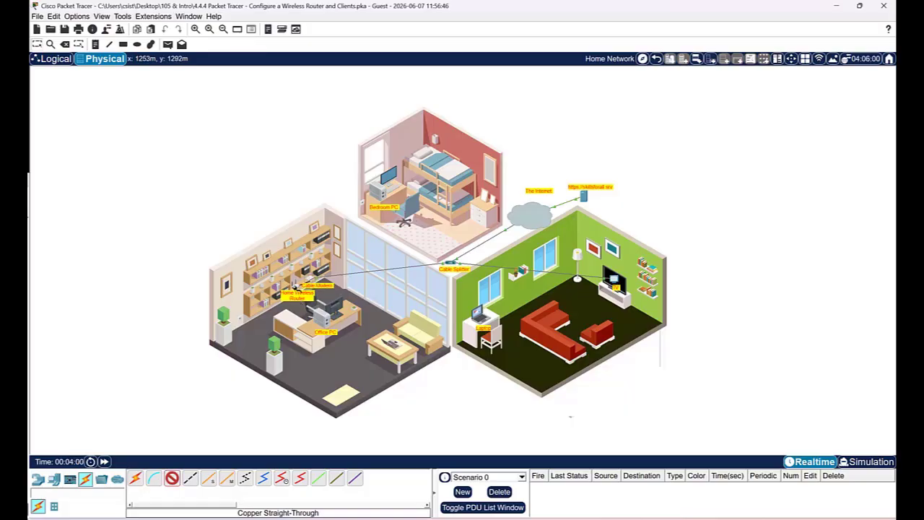
{"action": "mouse_move", "coordinate": [295, 286]}
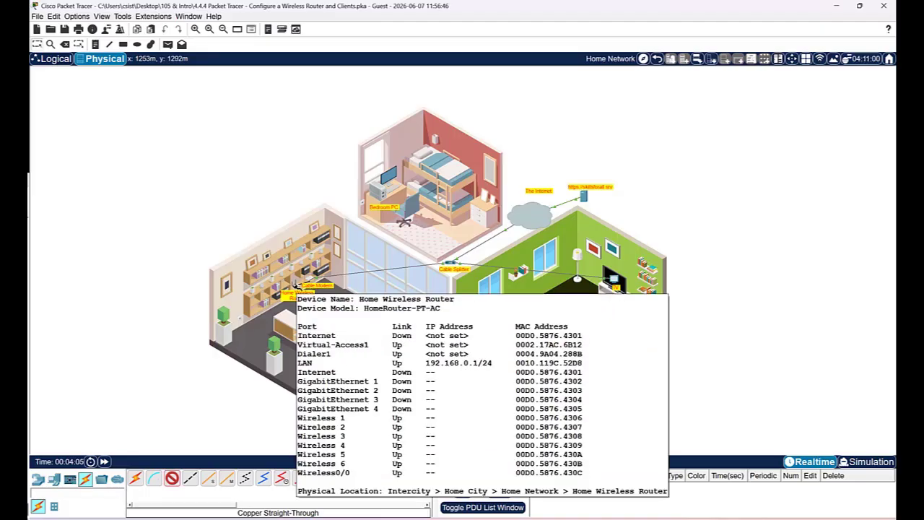
{"action": "left_click", "coordinate": [296, 287]}
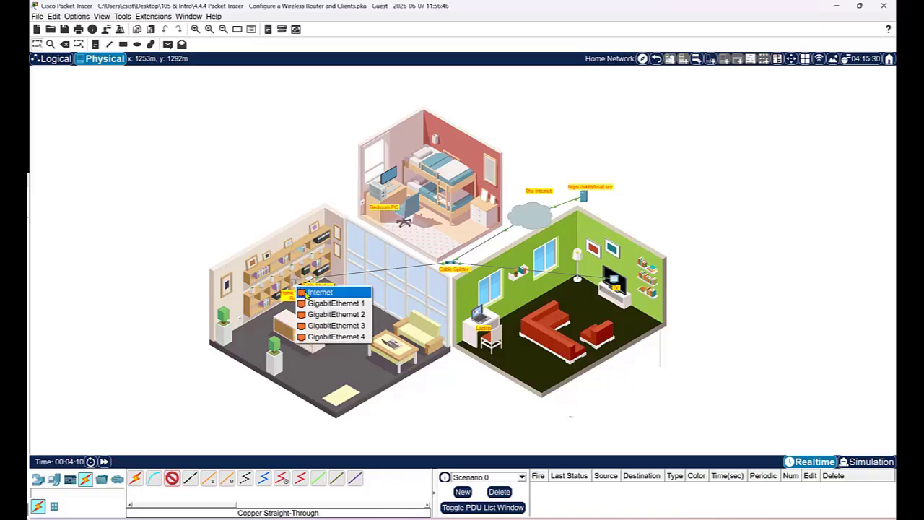
{"action": "left_click", "coordinate": [306, 292]}
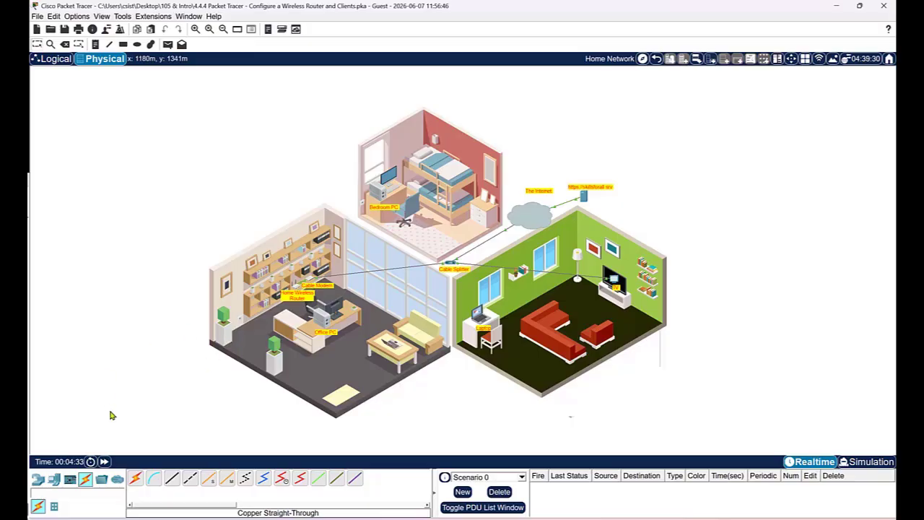
{"action": "left_click", "coordinate": [173, 480]}
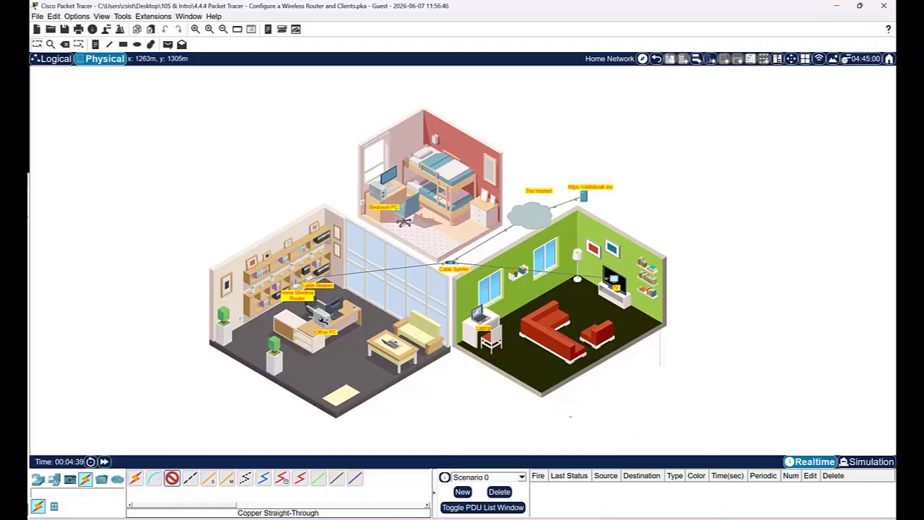
Cable the Office PC's FastEthernet0 to the router's GigabitEthernet 1 port
{"action": "left_click", "coordinate": [323, 318]}
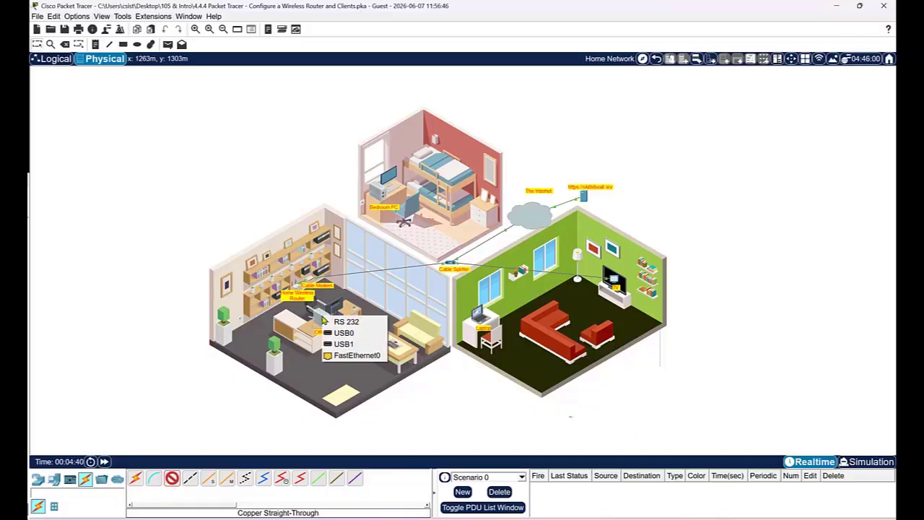
{"action": "left_click", "coordinate": [354, 355]}
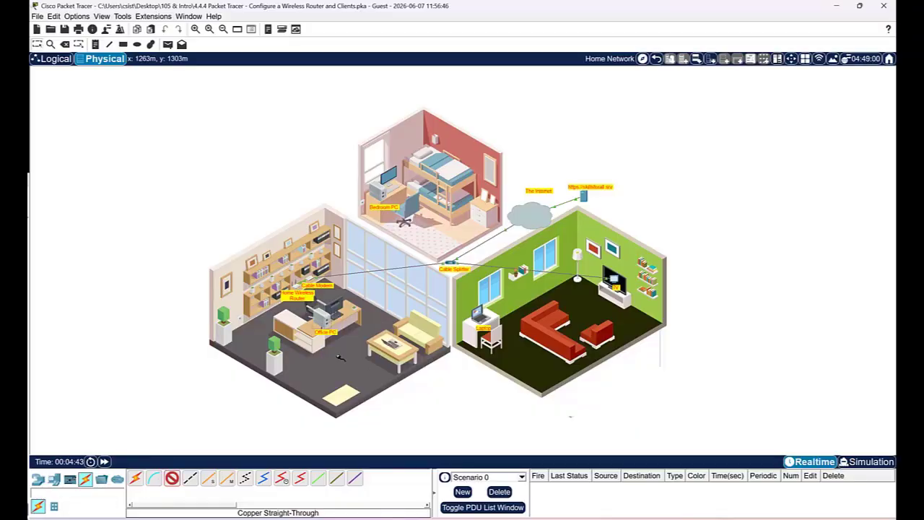
{"action": "left_click", "coordinate": [297, 287]}
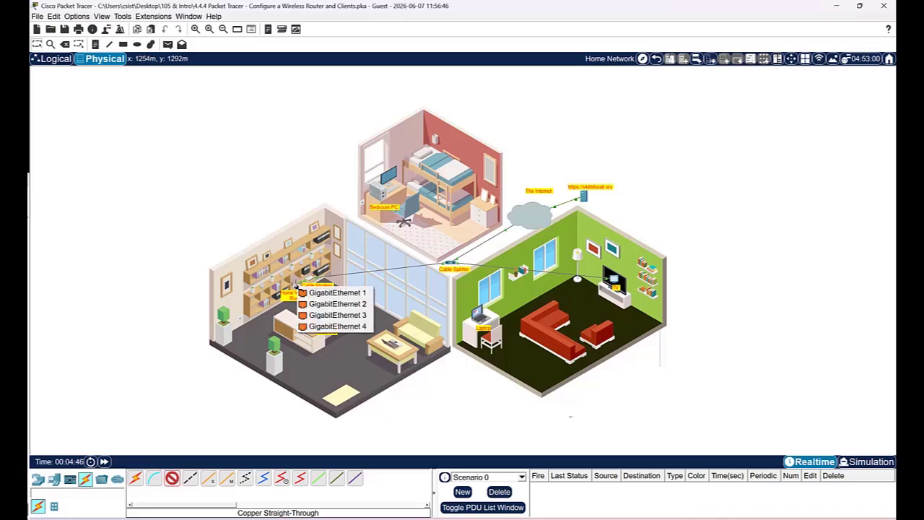
{"action": "key", "text": "Escape"}
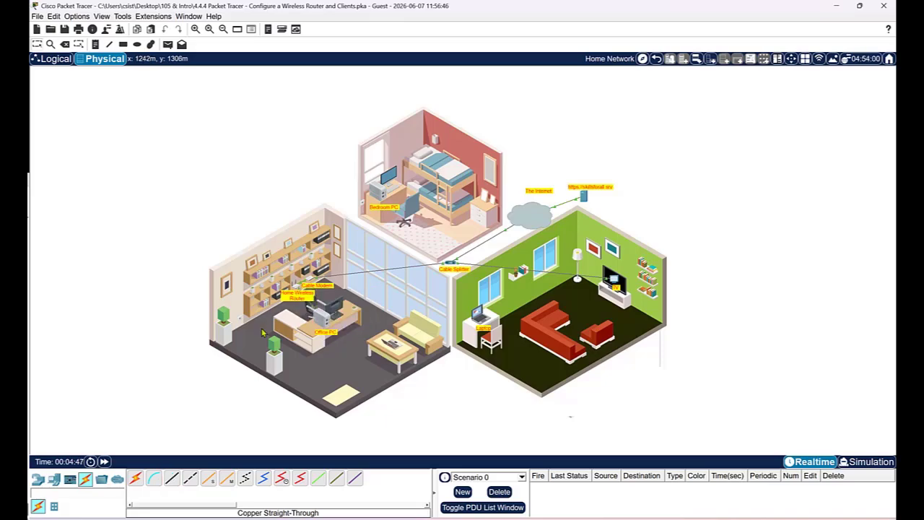
Cable the Bedroom PC's FastEthernet0 to router GigabitEthernet 2, then fast-forward simulation time
{"action": "left_click", "coordinate": [172, 478]}
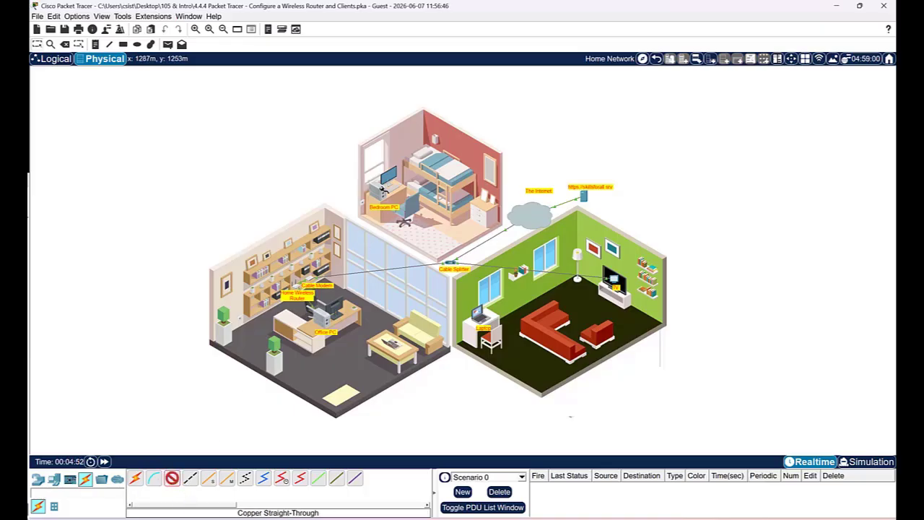
{"action": "left_click", "coordinate": [384, 191]}
{"action": "left_click", "coordinate": [396, 227]}
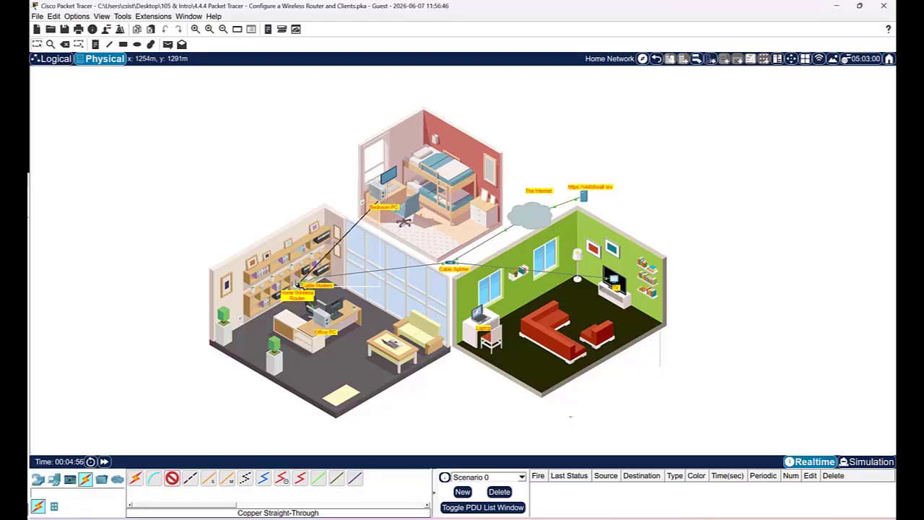
{"action": "left_click", "coordinate": [298, 286]}
{"action": "left_click", "coordinate": [302, 291]}
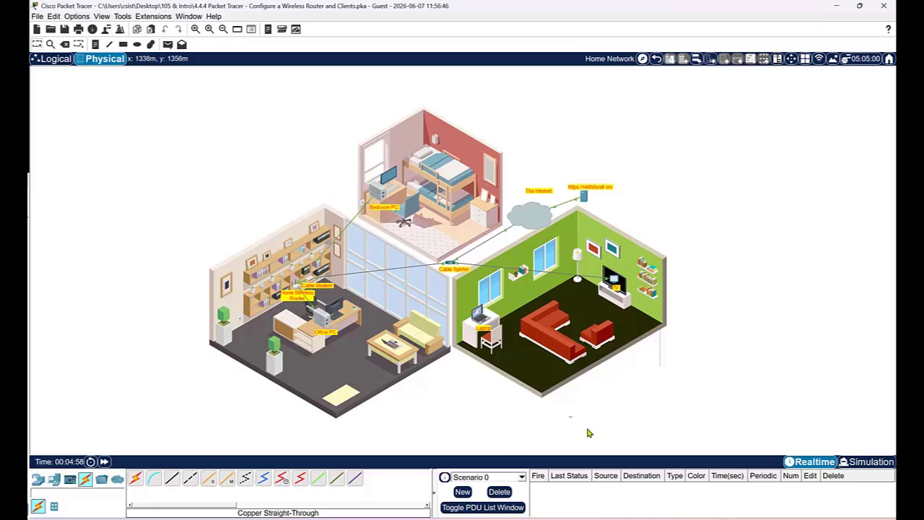
{"action": "left_click", "coordinate": [105, 461]}
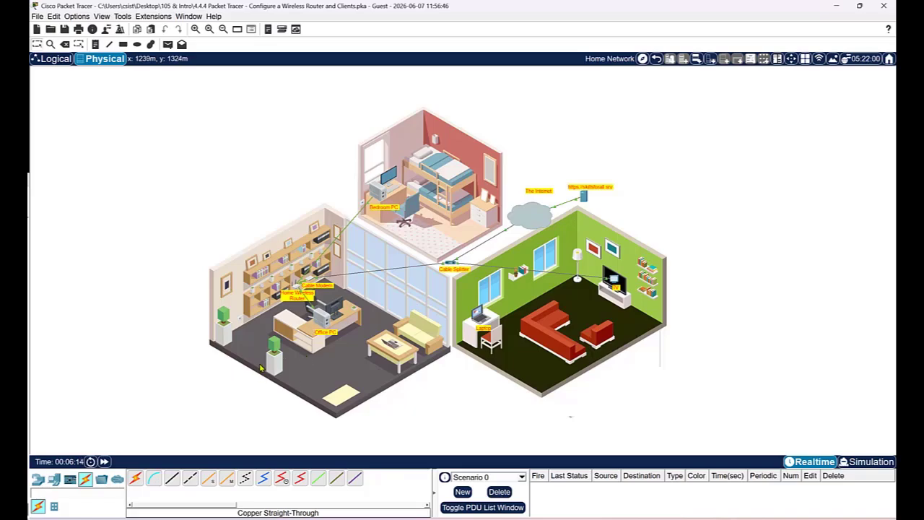
Set the Office PC's IP configuration to DHCP so it gets 192.168.0.2
{"action": "left_click", "coordinate": [327, 319]}
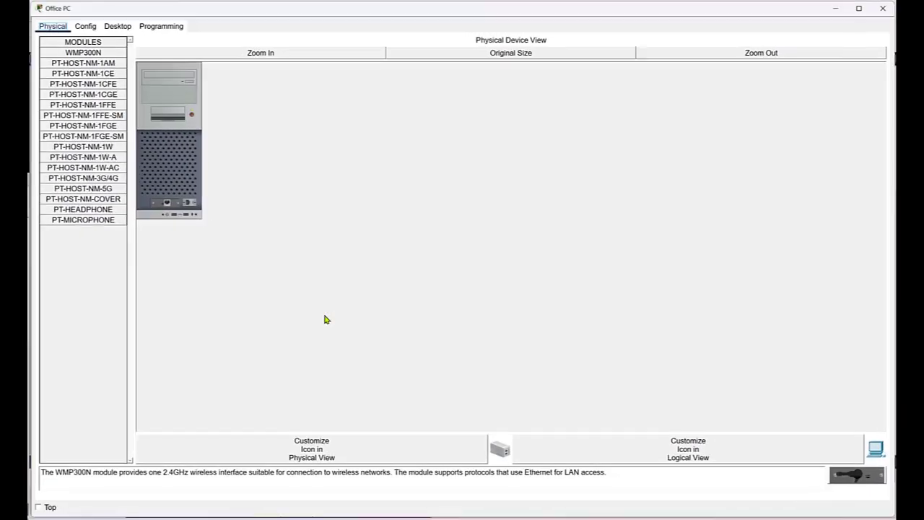
{"action": "left_click", "coordinate": [116, 26]}
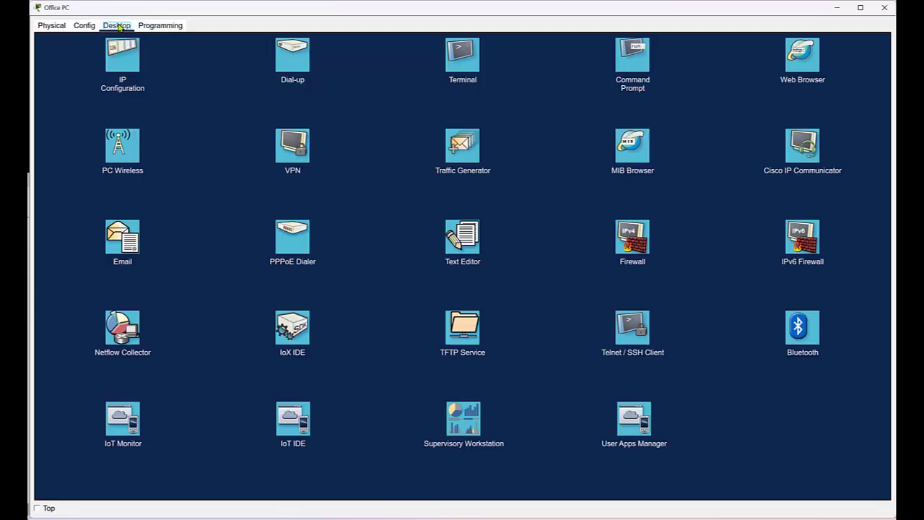
{"action": "left_click", "coordinate": [120, 75]}
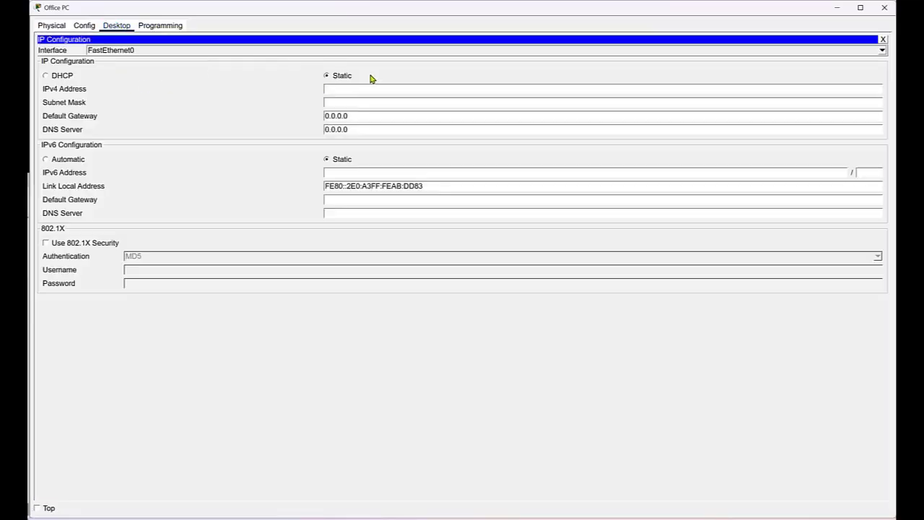
{"action": "left_click", "coordinate": [46, 76]}
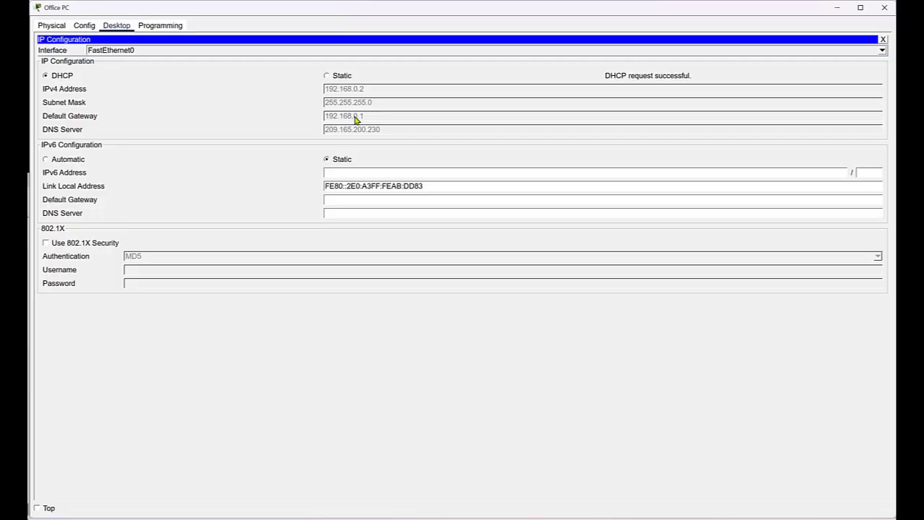
{"action": "left_click", "coordinate": [883, 40]}
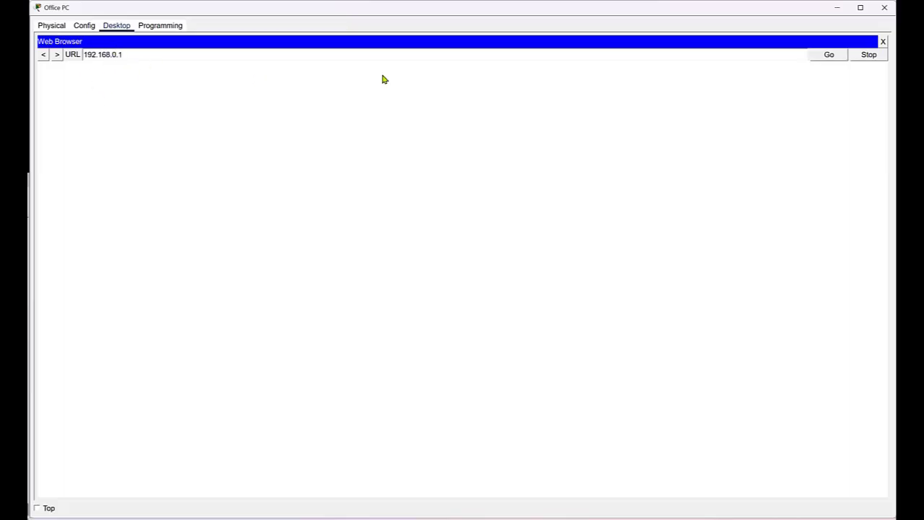
Load 192.168.0.1 and log in to the router's web page with its credentials
{"action": "left_click", "coordinate": [829, 56]}
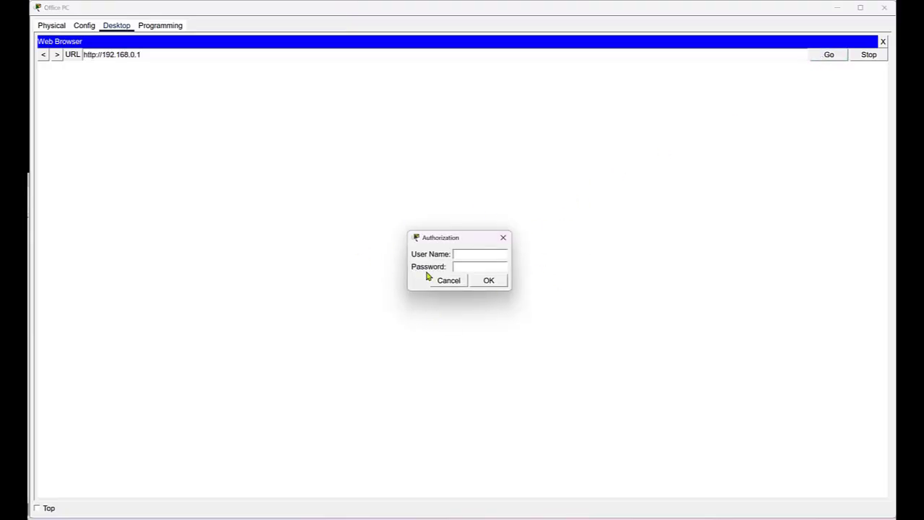
{"action": "type", "text": "admin"}
{"action": "key", "text": "Tab"}
{"action": "type", "text": "admin"}
{"action": "left_click", "coordinate": [494, 286]}
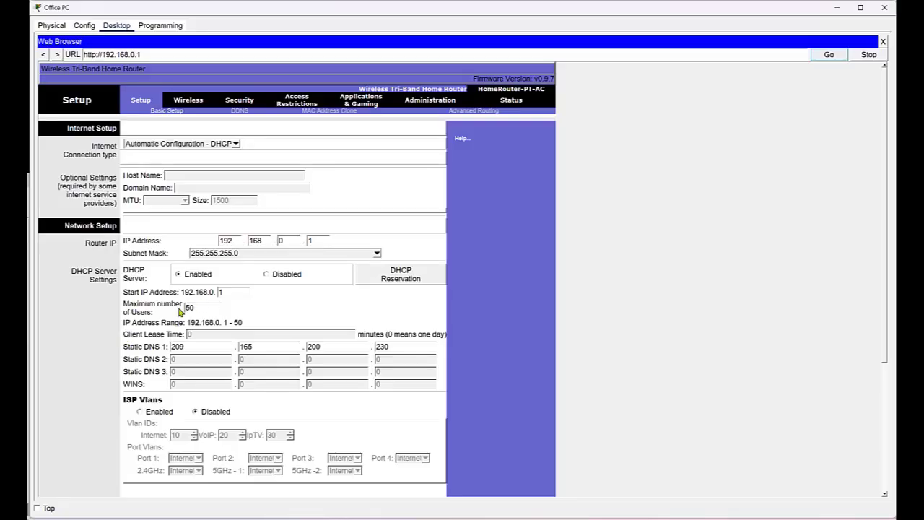
Change DHCP maximum users from 50 to 10, save, and close the timed-out browser
{"action": "left_click_drag", "start_coordinate": [201, 306], "coordinate": [177, 308]}
{"action": "type", "text": "10"}
{"action": "scroll", "coordinate": [271, 308], "scroll_direction": "down", "scroll_amount": 5}
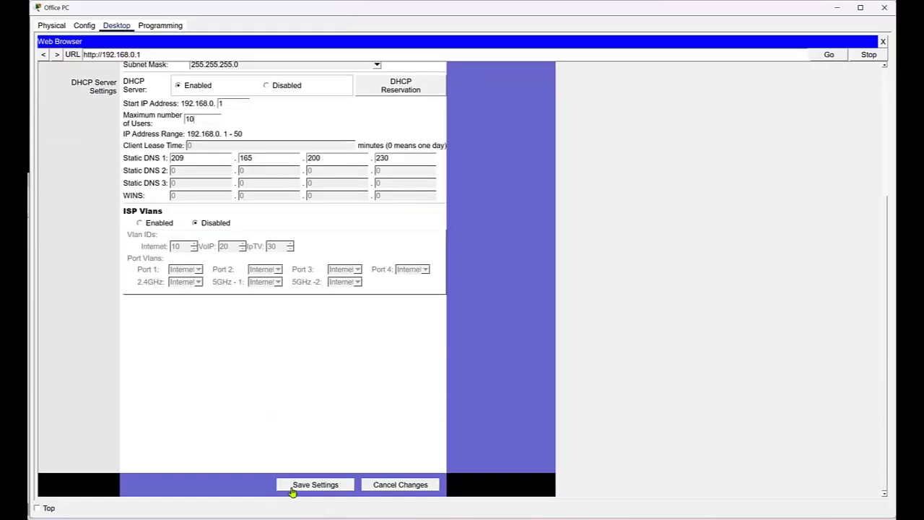
{"action": "left_click", "coordinate": [291, 489]}
{"action": "scroll", "coordinate": [258, 366], "scroll_direction": "up", "scroll_amount": 5}
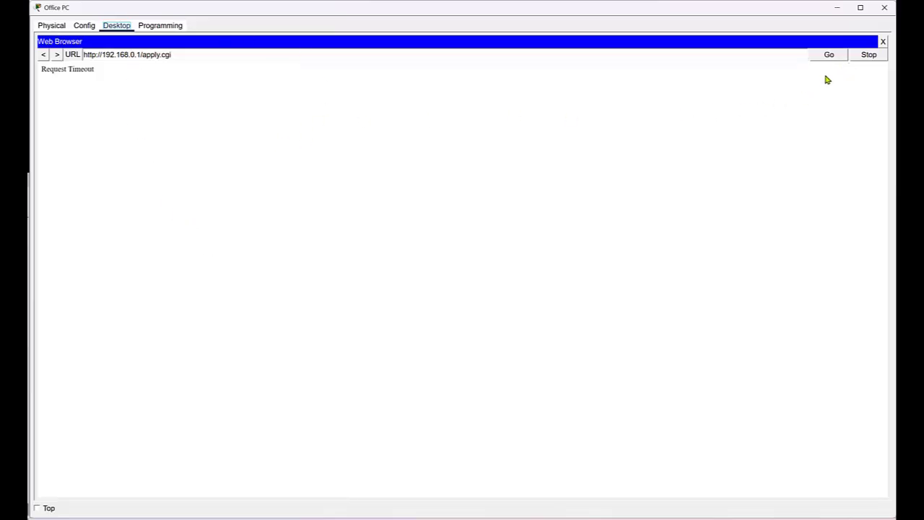
{"action": "left_click", "coordinate": [882, 41]}
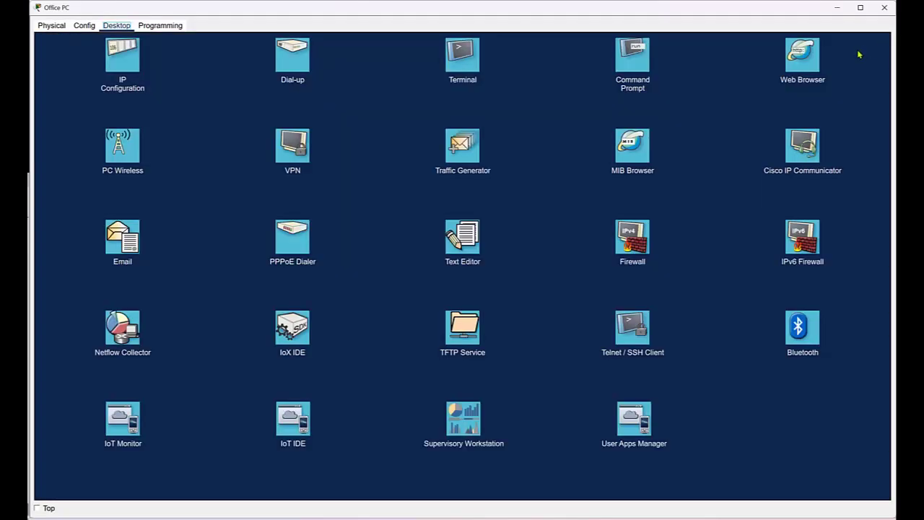
Open the Office PC's browser, load 192.168.0.1, and submit the router login
{"action": "left_click", "coordinate": [800, 69]}
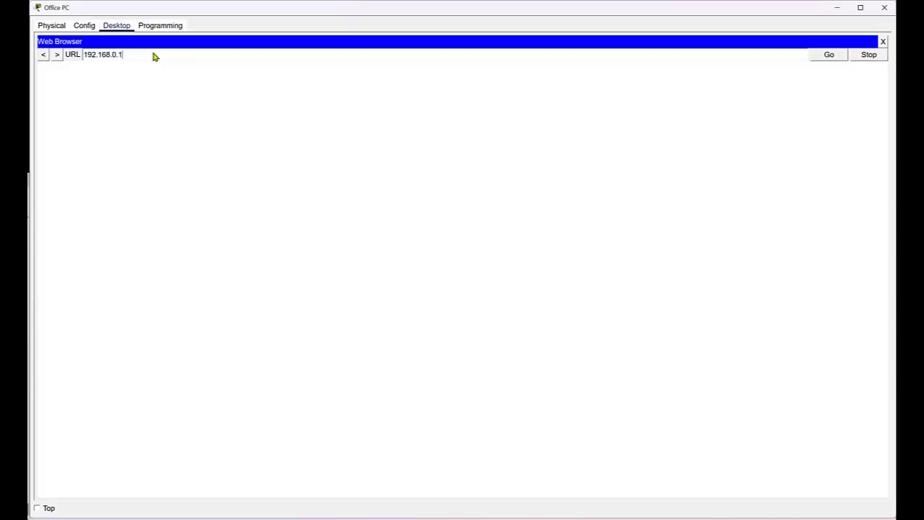
{"action": "left_click", "coordinate": [828, 56]}
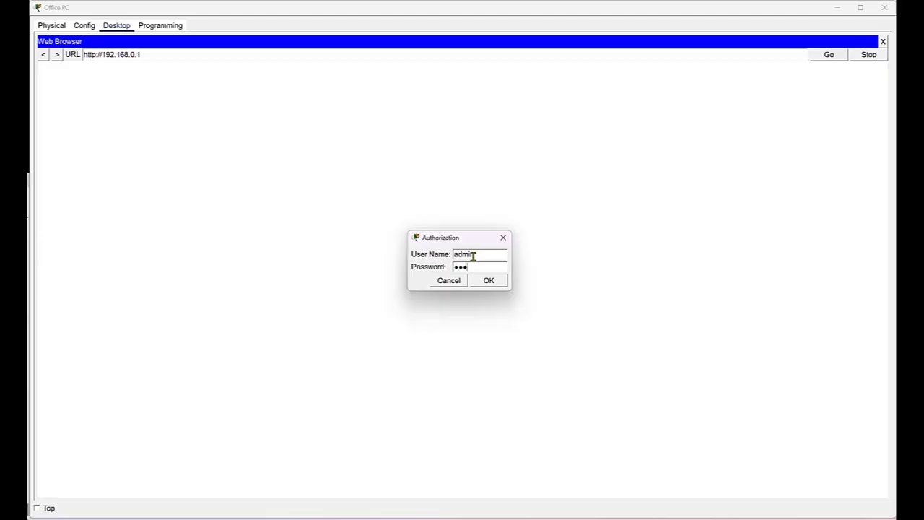
{"action": "key", "text": "Return"}
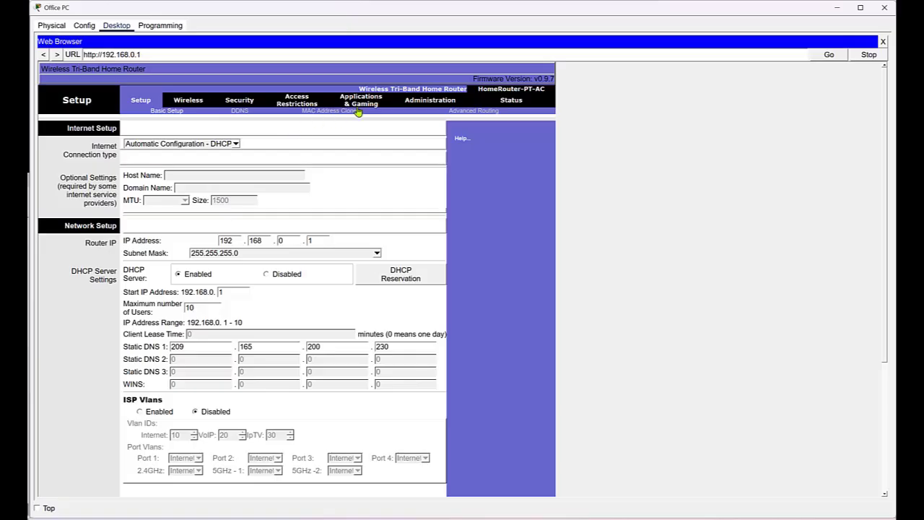
On the Administration page, enter and confirm a new router password, then save it
{"action": "left_click", "coordinate": [412, 101]}
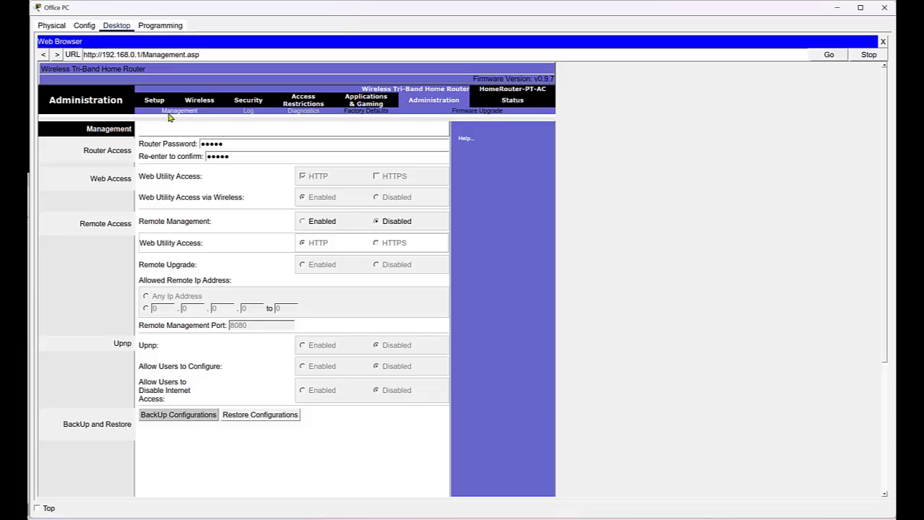
{"action": "left_click_drag", "start_coordinate": [228, 144], "coordinate": [159, 143]}
{"action": "type", "text": "c"}
{"action": "left_click_drag", "start_coordinate": [233, 156], "coordinate": [187, 156]}
{"action": "type", "text": "cisco123"}
{"action": "scroll", "coordinate": [457, 329], "scroll_direction": "down", "scroll_amount": 3}
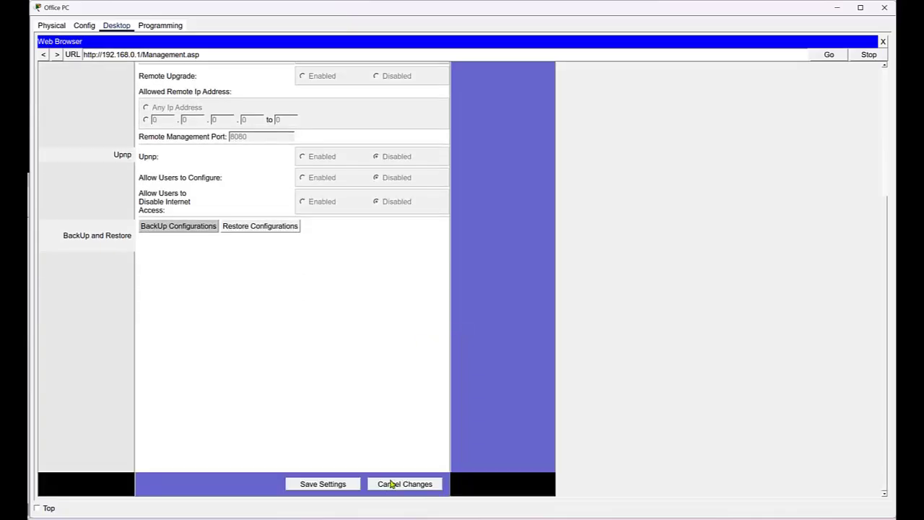
{"action": "left_click", "coordinate": [335, 489]}
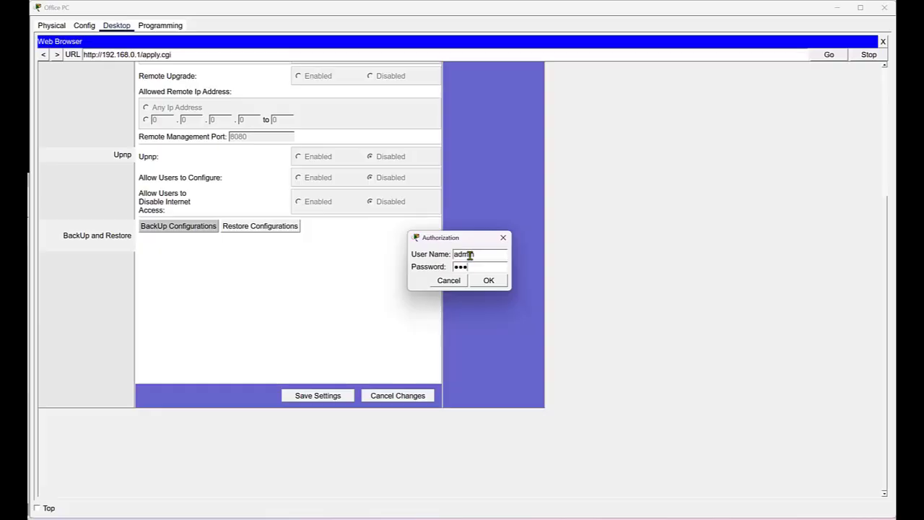
Re-authenticate with the router password and return to the Management page
{"action": "type", "text": "23"}
{"action": "left_click", "coordinate": [489, 281]}
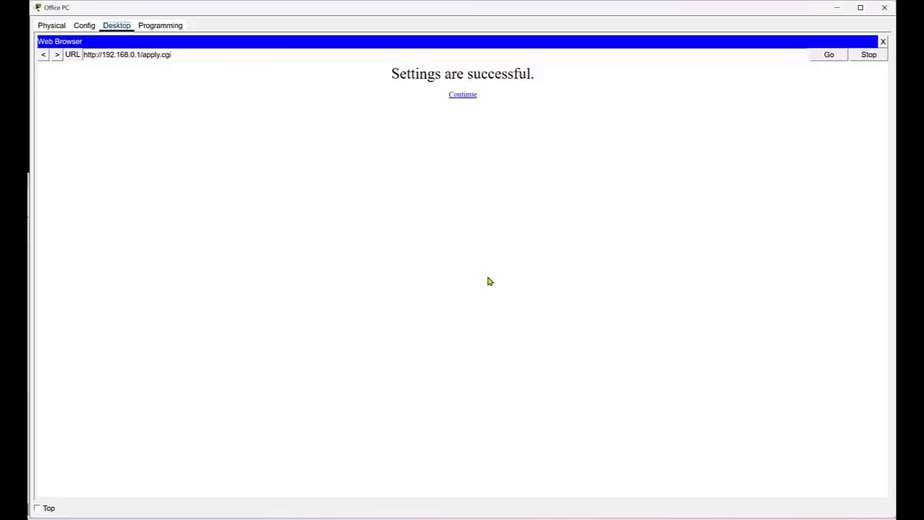
{"action": "left_click", "coordinate": [464, 98]}
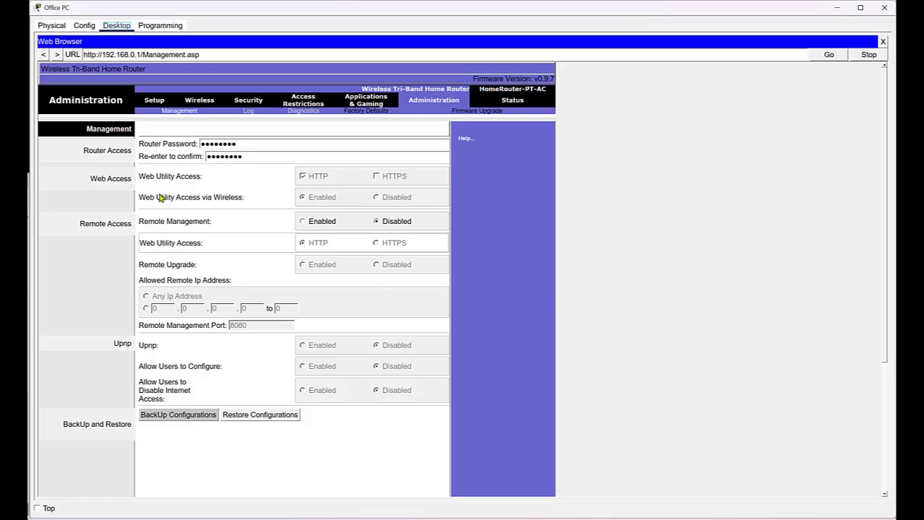
Rename the 2.4 GHz network to MyHome and enable its SSID broadcast
{"action": "left_click", "coordinate": [189, 101]}
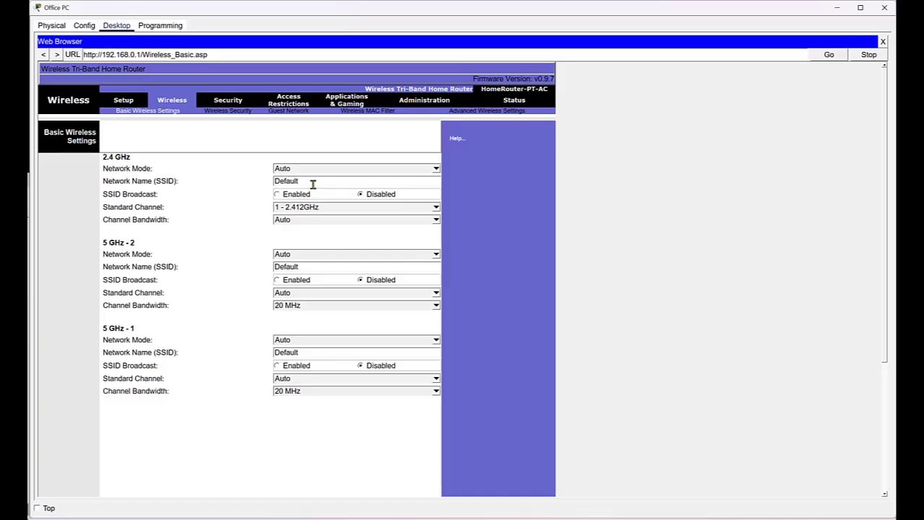
{"action": "left_click_drag", "start_coordinate": [299, 180], "coordinate": [239, 179]}
{"action": "key", "text": "alt+Tab"}
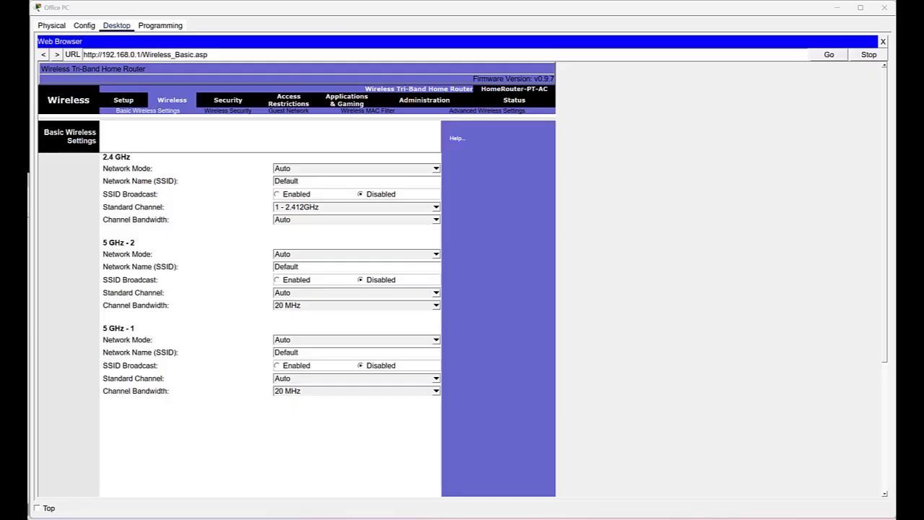
{"action": "left_click_drag", "start_coordinate": [306, 182], "coordinate": [266, 183]}
{"action": "type", "text": "MyHome"}
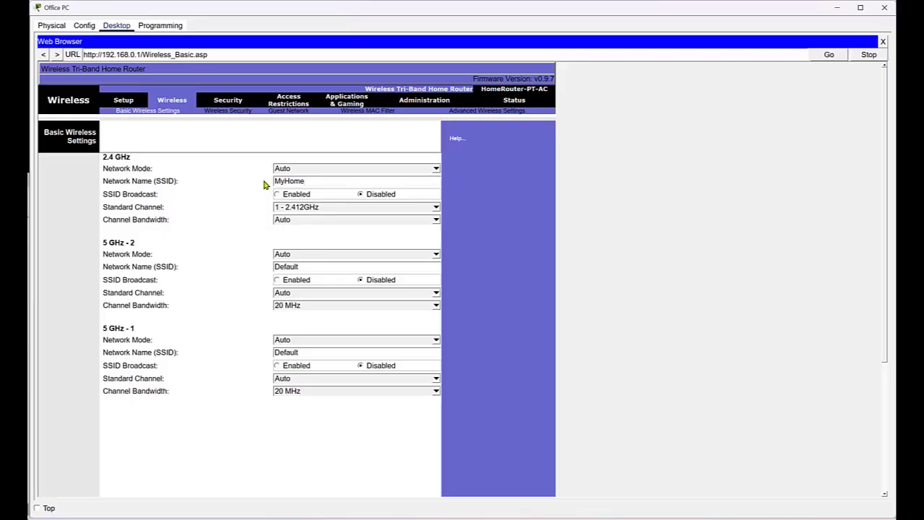
{"action": "left_click", "coordinate": [277, 194]}
Set a fixed 5 GHz-2 channel and save the basic wireless settings
{"action": "left_click", "coordinate": [289, 292]}
{"action": "scroll", "coordinate": [289, 293], "scroll_direction": "down", "scroll_amount": 10}
{"action": "scroll", "coordinate": [306, 462], "scroll_direction": "down", "scroll_amount": 3}
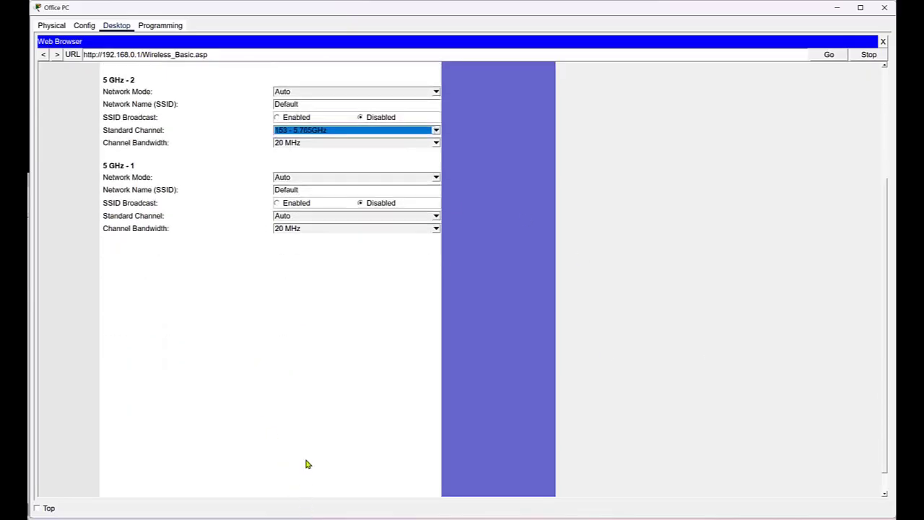
{"action": "left_click", "coordinate": [307, 485]}
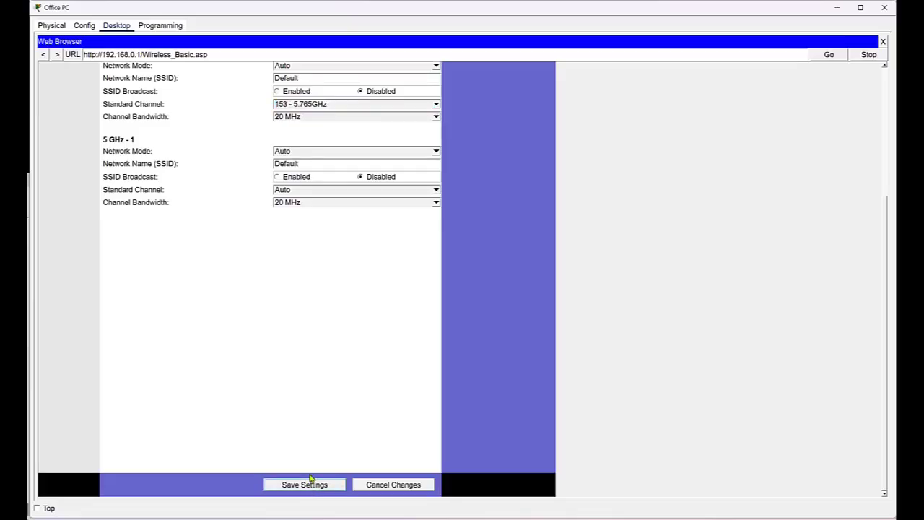
{"action": "scroll", "coordinate": [344, 390], "scroll_direction": "up", "scroll_amount": 4}
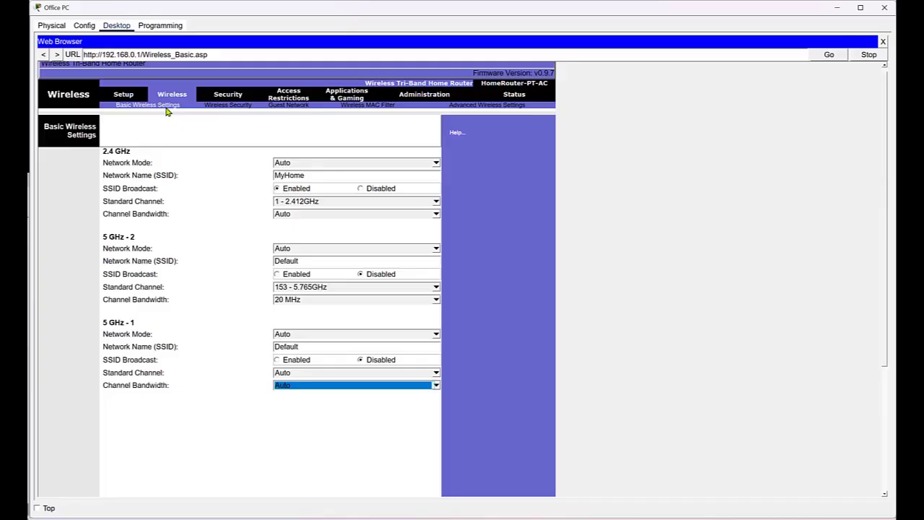
{"action": "scroll", "coordinate": [243, 282], "scroll_direction": "down", "scroll_amount": 10}
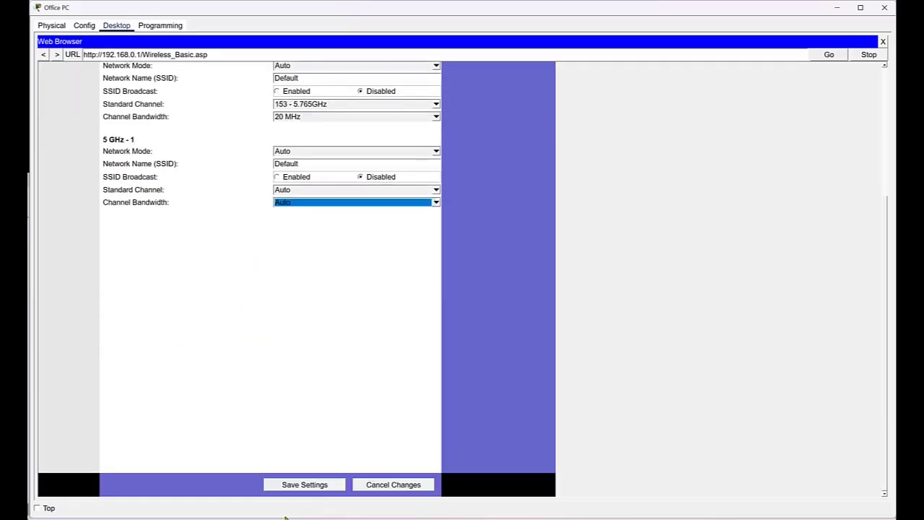
{"action": "left_click", "coordinate": [304, 487]}
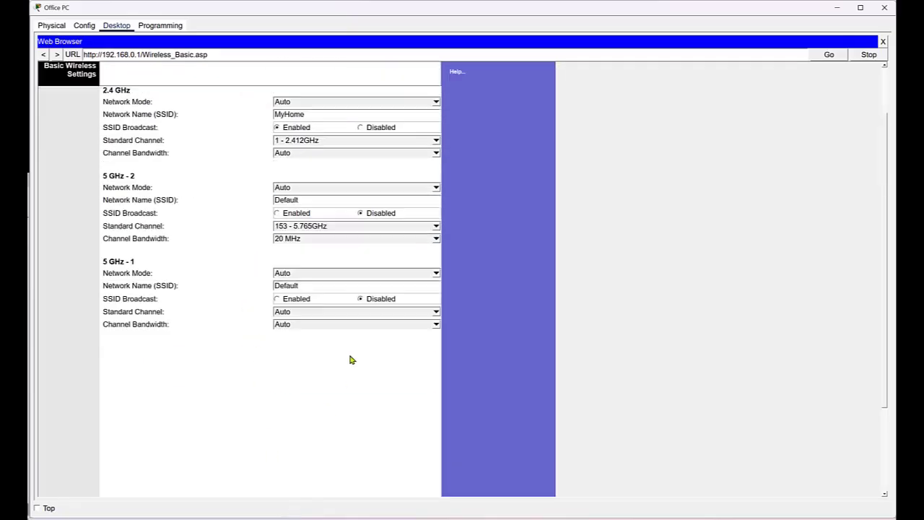
{"action": "scroll", "coordinate": [350, 328], "scroll_direction": "up", "scroll_amount": 2}
{"action": "scroll", "coordinate": [350, 329], "scroll_direction": "up", "scroll_amount": 2}
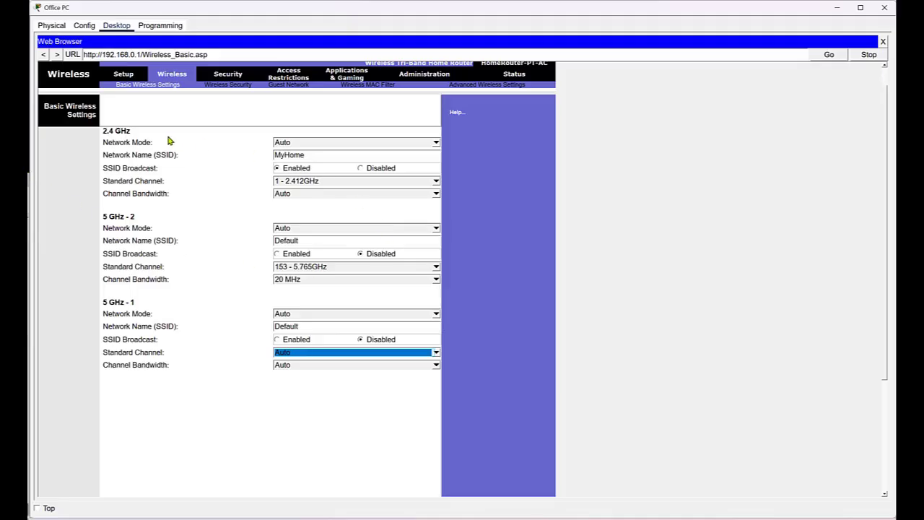
Set 2.4 GHz security to WPA2 Personal and enter the wireless passphrase
{"action": "left_click", "coordinate": [228, 85]}
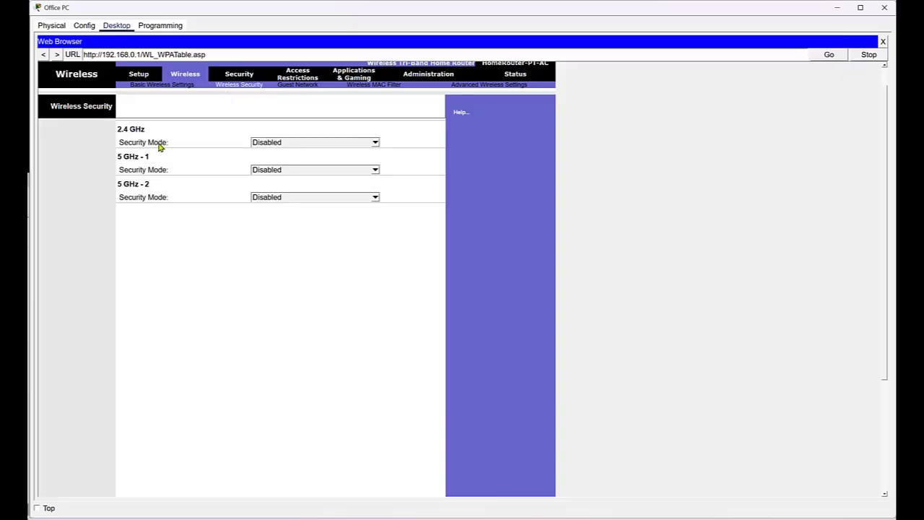
{"action": "left_click", "coordinate": [307, 144]}
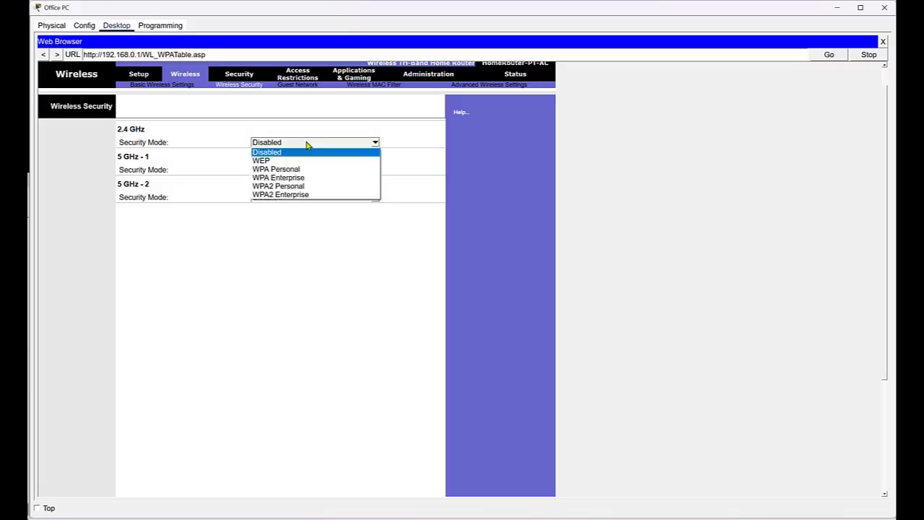
{"action": "left_click", "coordinate": [302, 187]}
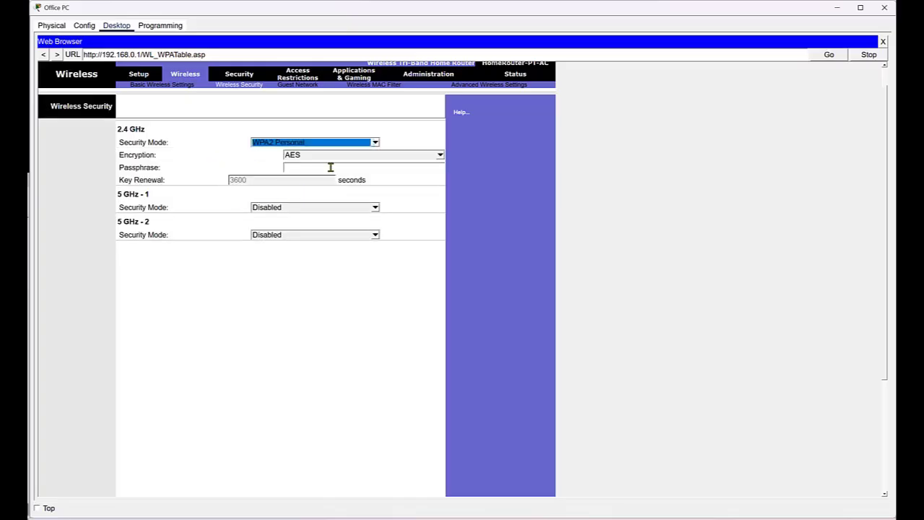
{"action": "left_click", "coordinate": [331, 168]}
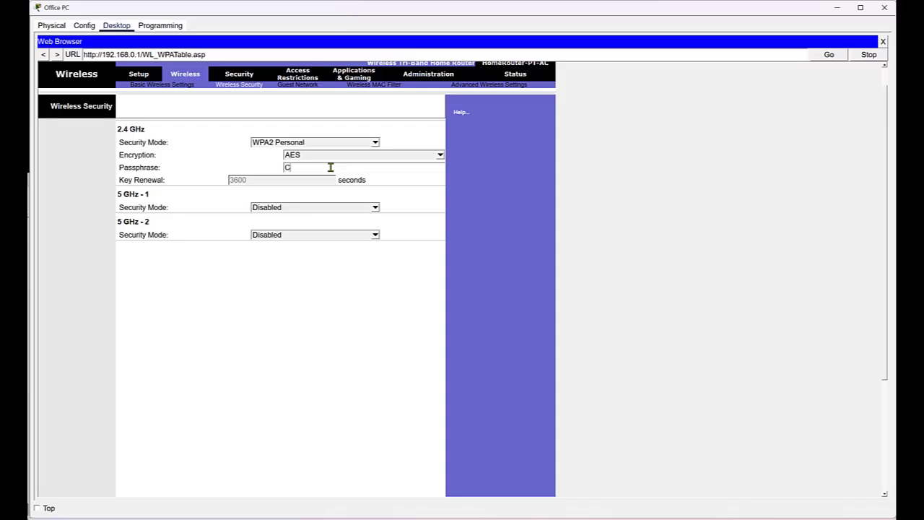
{"action": "type", "text": "Clasis12"}
Save the WPA2 wireless security settings and scroll back up to verify them
{"action": "scroll", "coordinate": [338, 368], "scroll_direction": "down", "scroll_amount": 5}
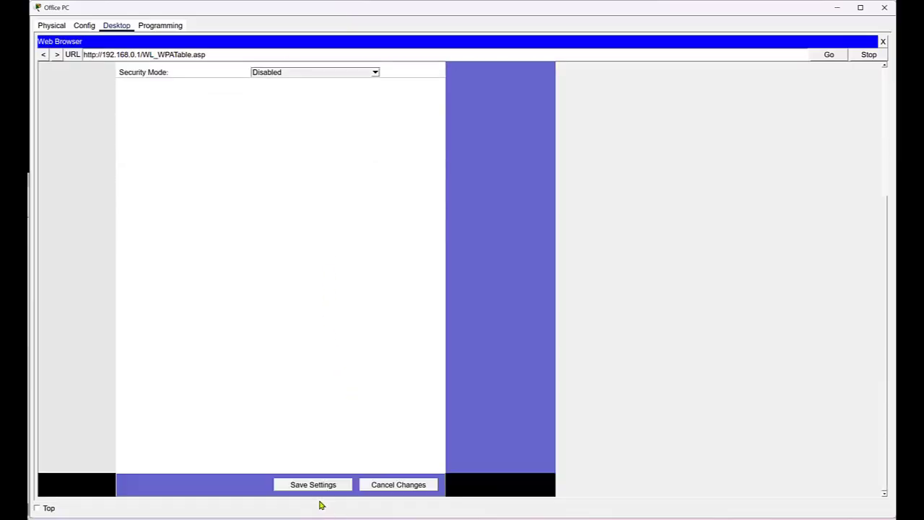
{"action": "left_click", "coordinate": [312, 488]}
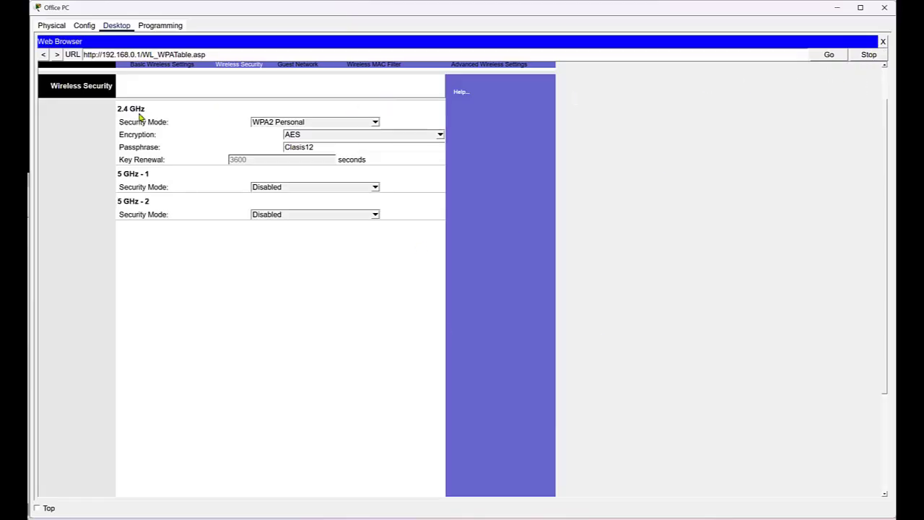
{"action": "scroll", "coordinate": [289, 296], "scroll_direction": "down", "scroll_amount": 3}
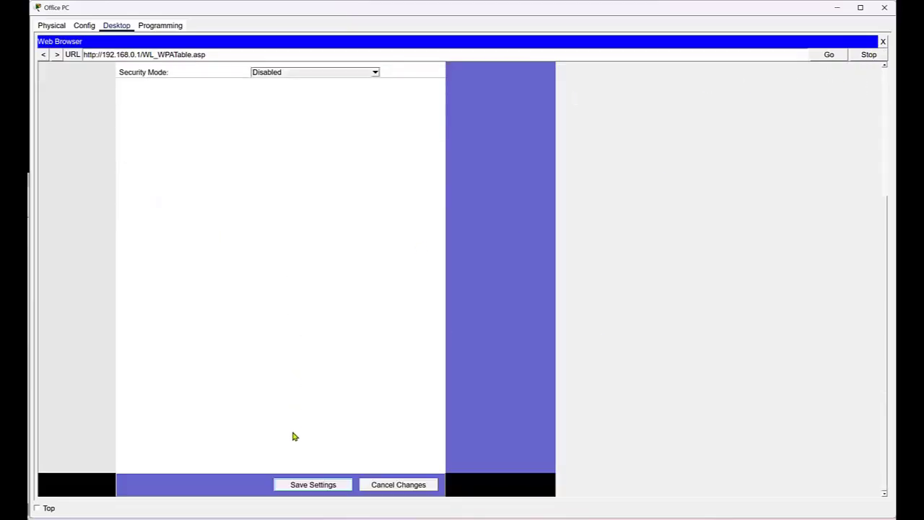
{"action": "left_click", "coordinate": [299, 486]}
{"action": "scroll", "coordinate": [715, 188], "scroll_direction": "up", "scroll_amount": 2}
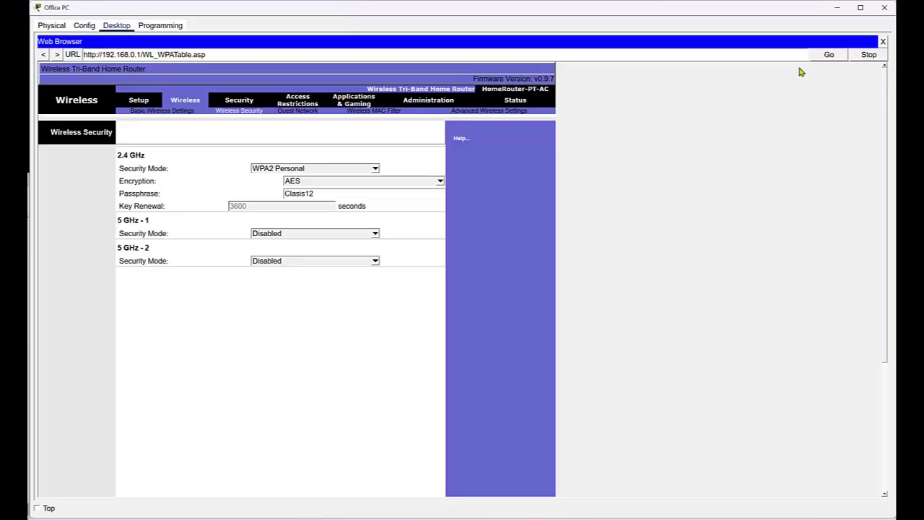
Close the Office PC windows and launch PC Wireless on the Laptop, which shows no association yet
{"action": "left_click", "coordinate": [883, 42]}
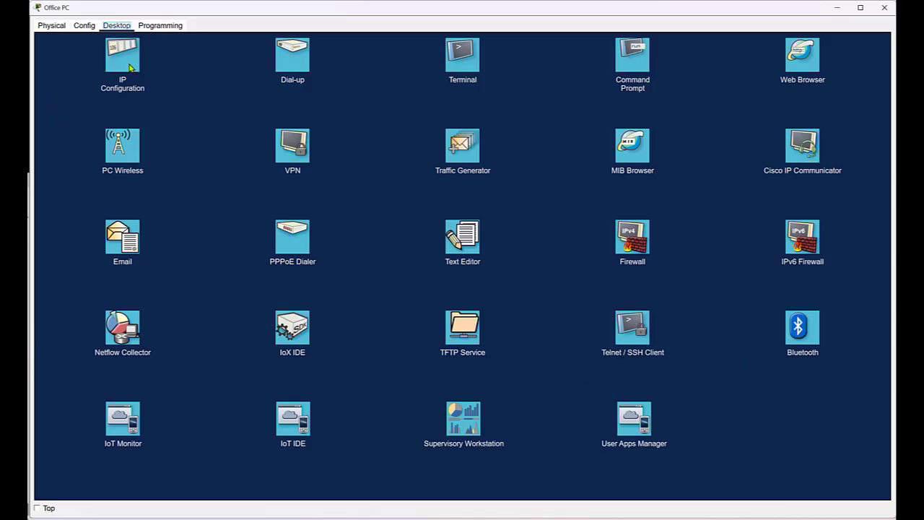
{"action": "left_click", "coordinate": [883, 9]}
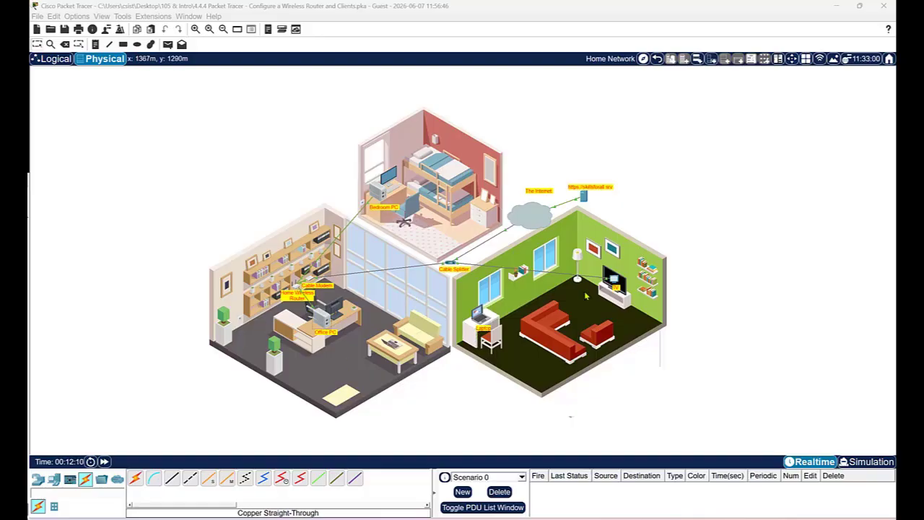
{"action": "left_click", "coordinate": [478, 315]}
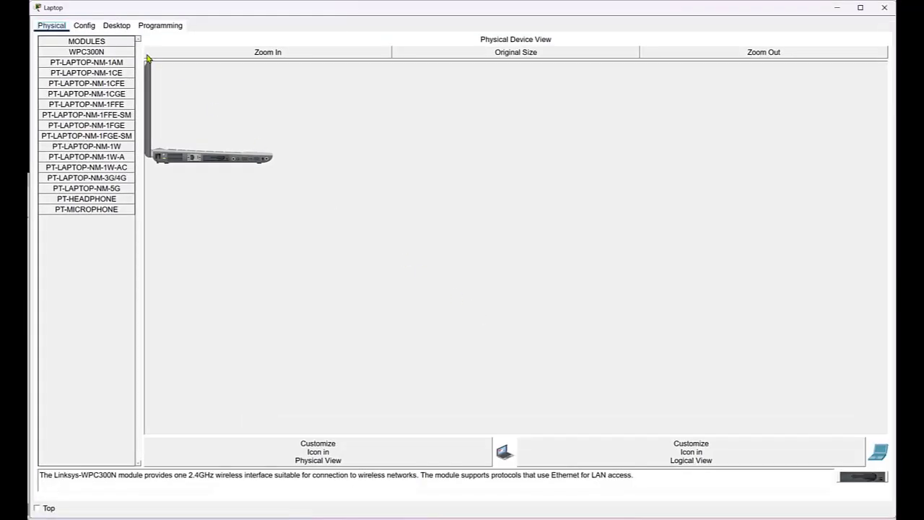
{"action": "left_click", "coordinate": [124, 29]}
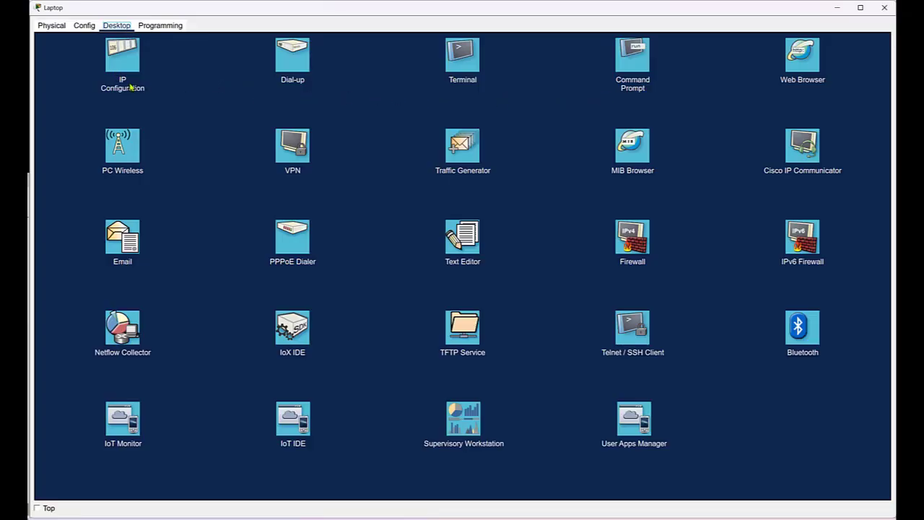
{"action": "left_click", "coordinate": [120, 147]}
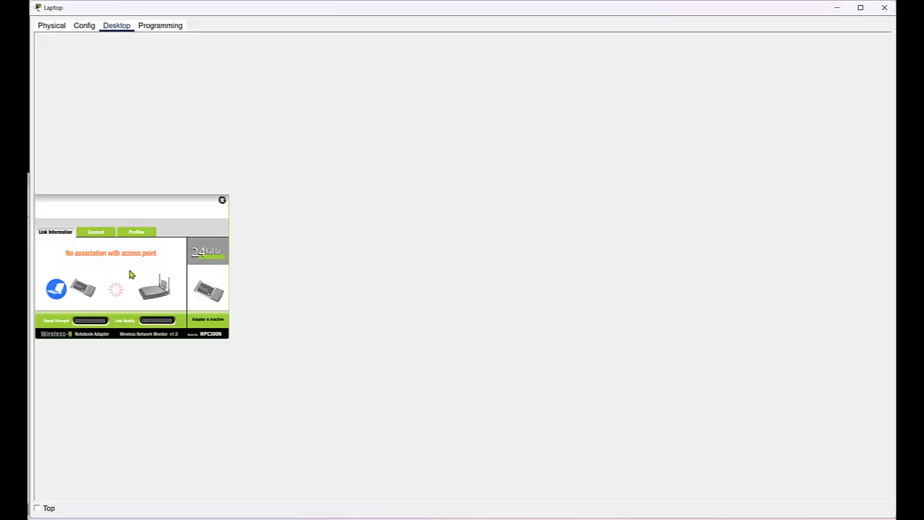
Refresh the laptop's available wireless networks, select MyHome and make a first connection attempt
{"action": "left_click", "coordinate": [99, 235]}
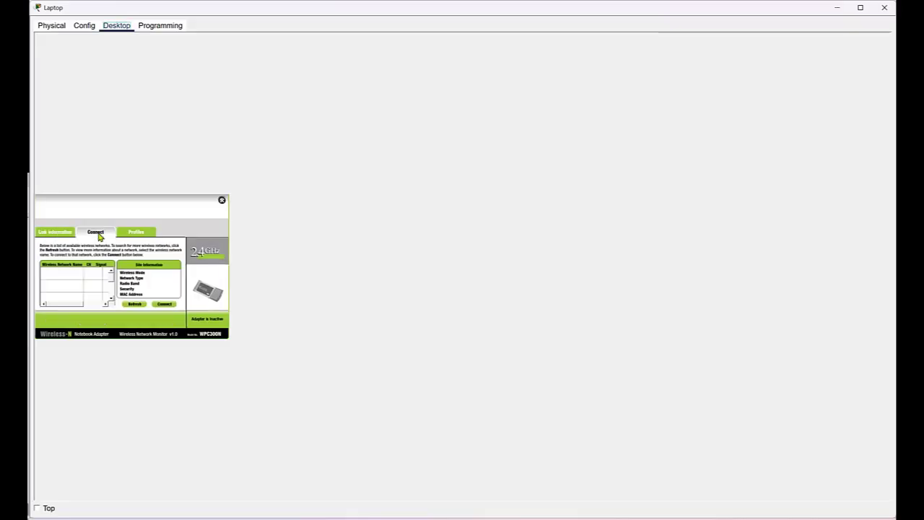
{"action": "left_click", "coordinate": [132, 304]}
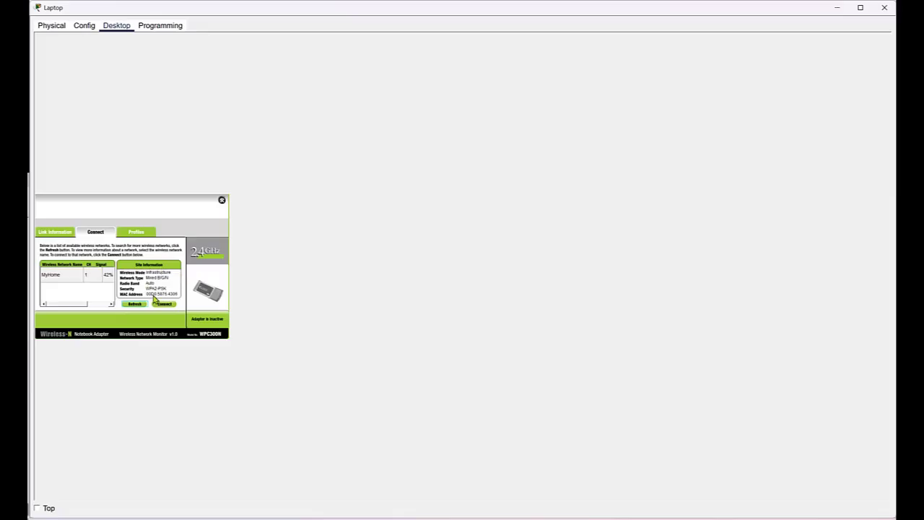
{"action": "left_click", "coordinate": [64, 275]}
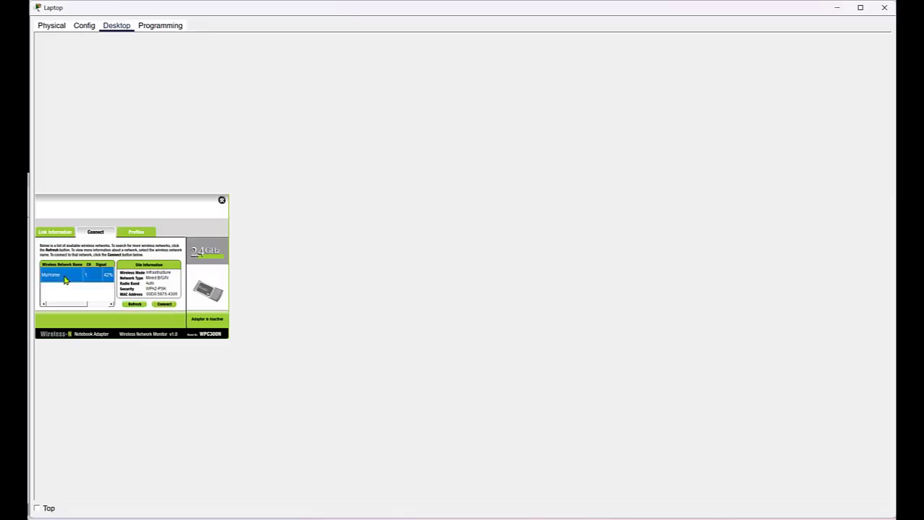
{"action": "left_click", "coordinate": [165, 303]}
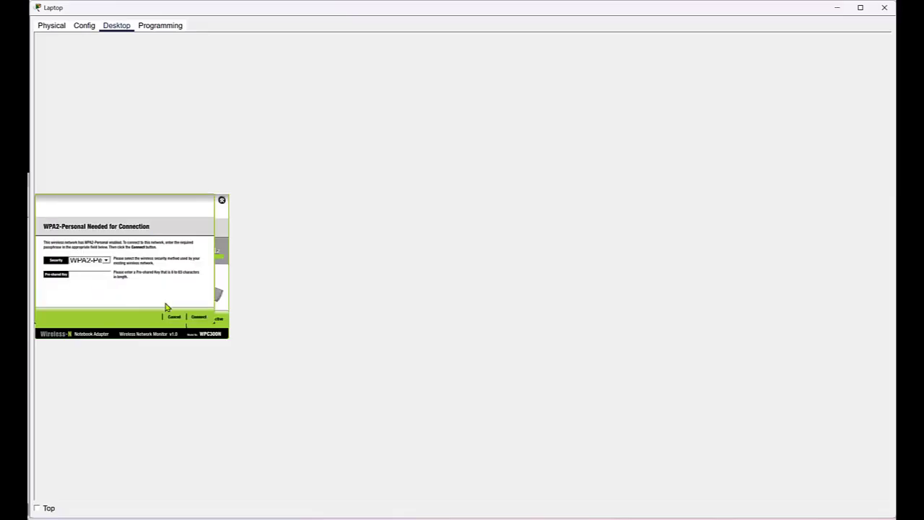
{"action": "left_click", "coordinate": [85, 274]}
{"action": "left_click", "coordinate": [197, 317]}
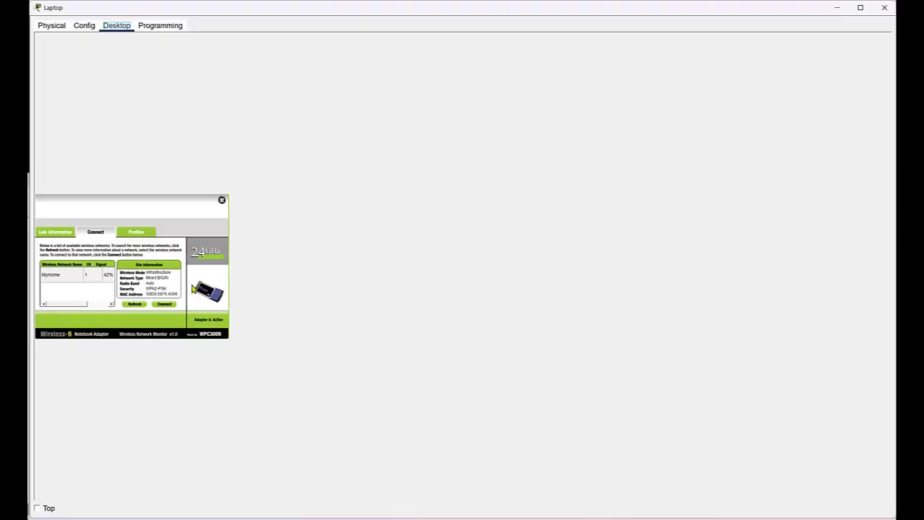
Retry connecting to MyHome, entering the WPA2 pre-shared key
{"action": "left_click", "coordinate": [163, 304]}
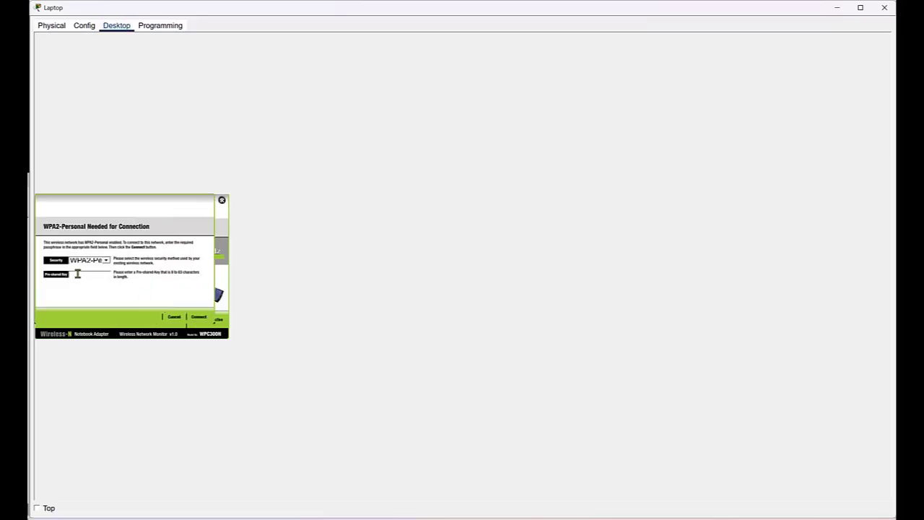
{"action": "left_click", "coordinate": [77, 274]}
{"action": "type", "text": "Cis"}
{"action": "left_click", "coordinate": [200, 317]}
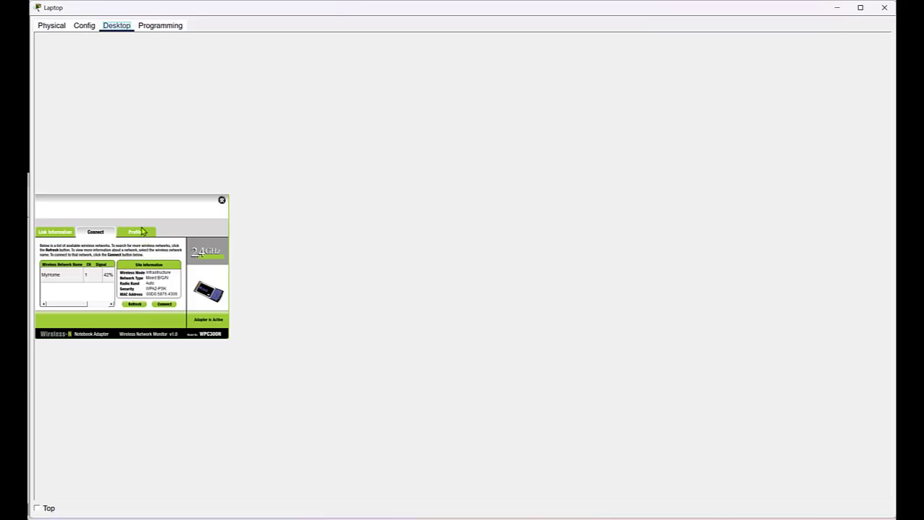
Verify the laptop's access point link, review the Profiles and Connect tabs, then close PC Wireless
{"action": "left_click", "coordinate": [54, 233]}
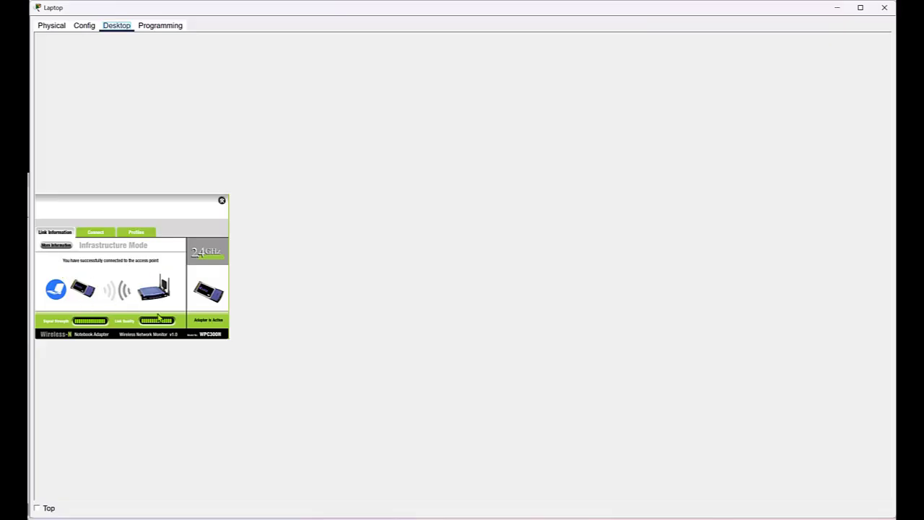
{"action": "left_click", "coordinate": [141, 236]}
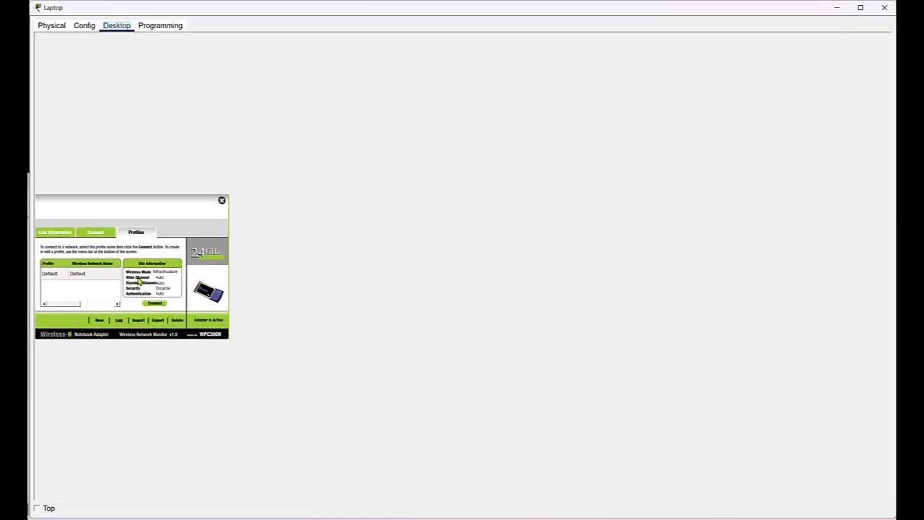
{"action": "left_click", "coordinate": [94, 234]}
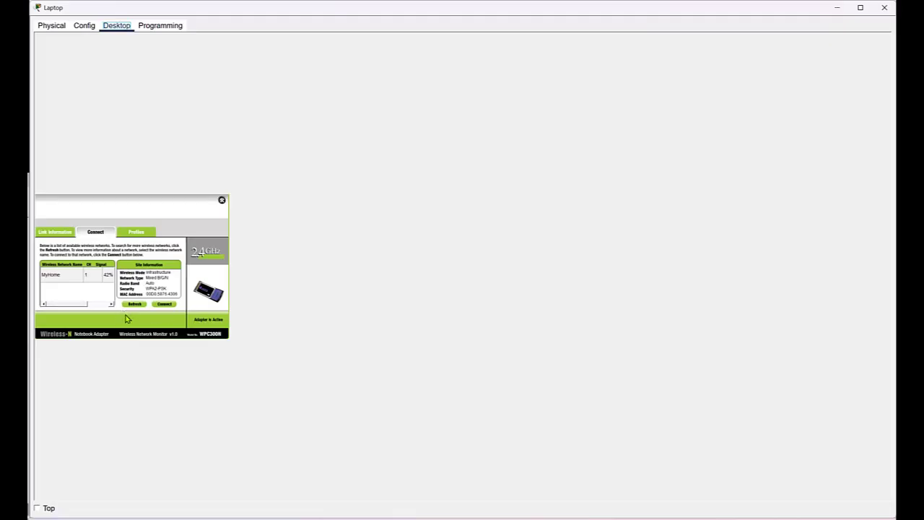
{"action": "left_click", "coordinate": [141, 237]}
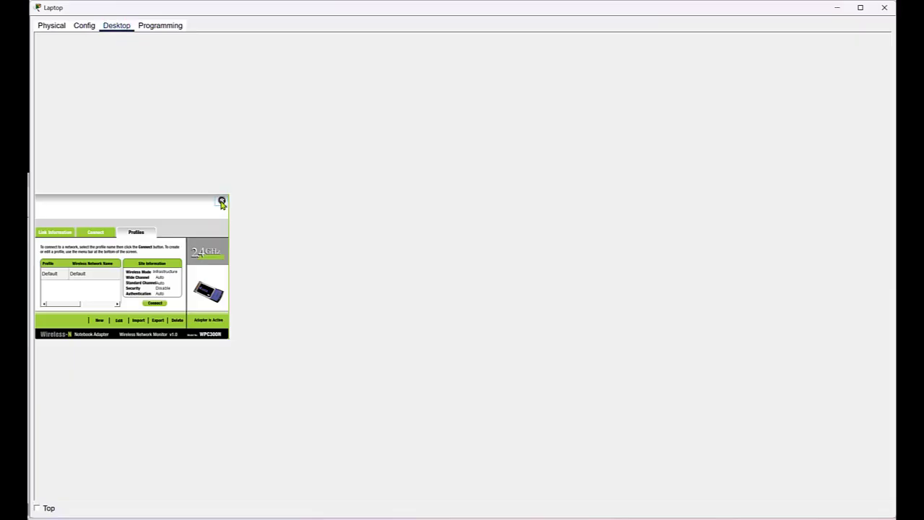
{"action": "left_click", "coordinate": [222, 200]}
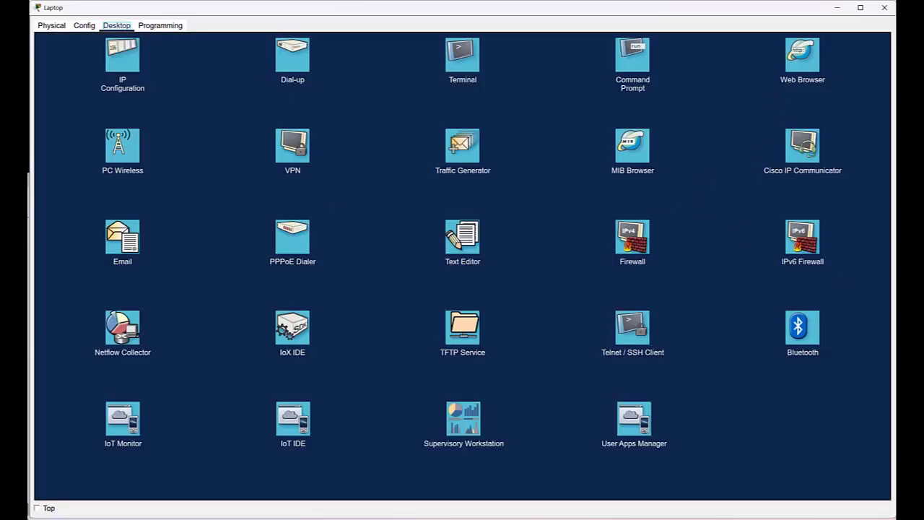
{"action": "left_click", "coordinate": [799, 68]}
{"action": "left_click", "coordinate": [799, 68]}
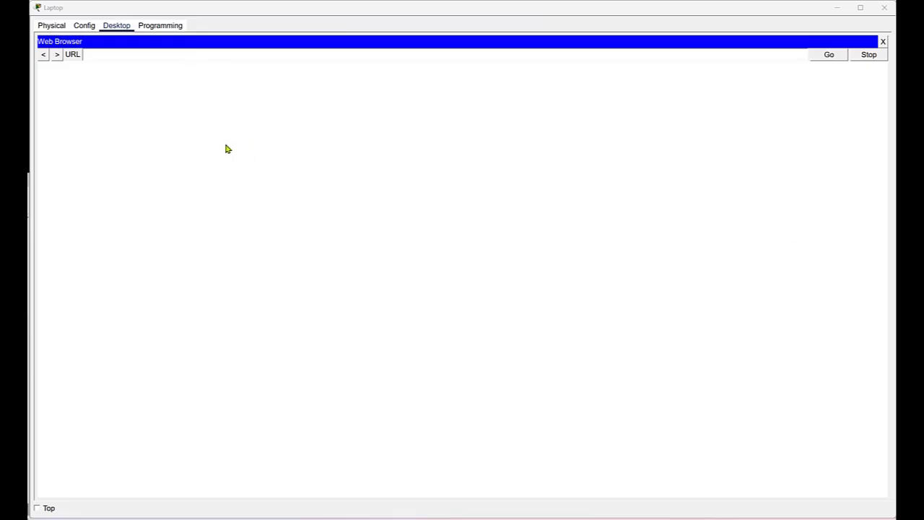
{"action": "left_click", "coordinate": [106, 54]}
{"action": "right_click", "coordinate": [106, 54]}
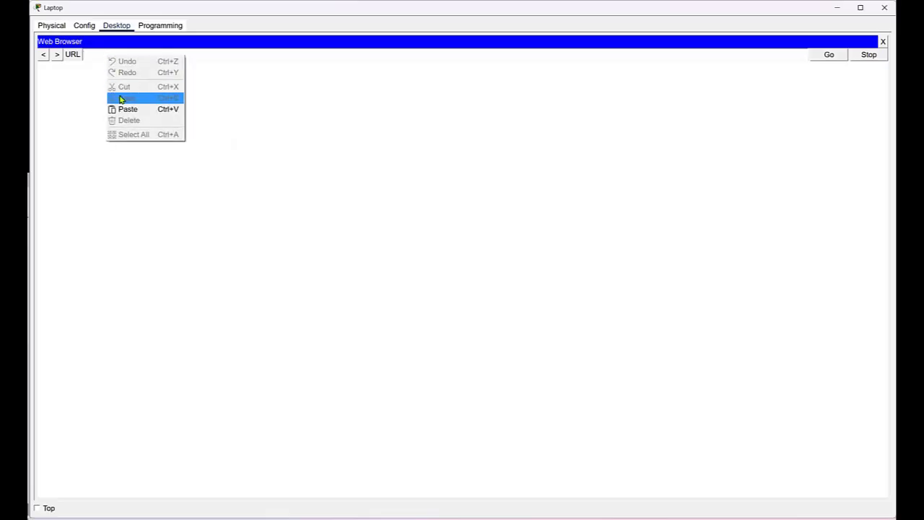
{"action": "left_click", "coordinate": [123, 108]}
{"action": "key", "text": "Return"}
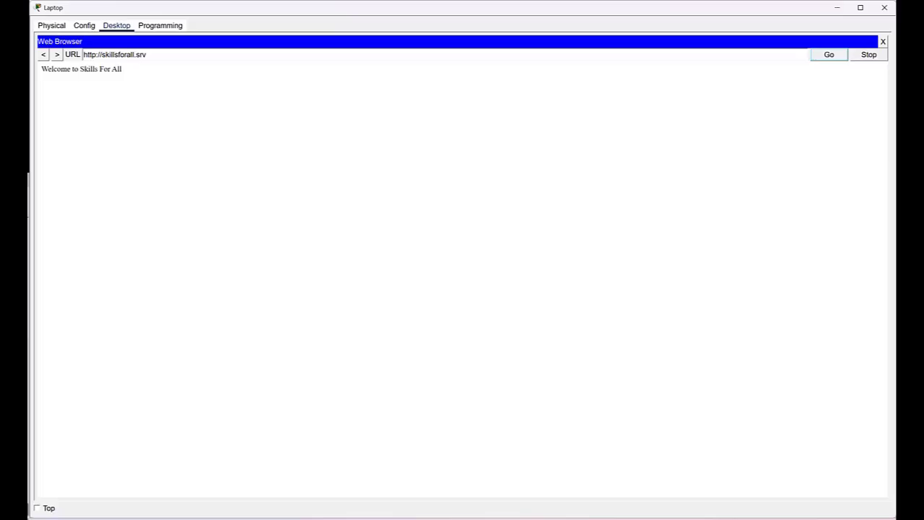
{"action": "left_click", "coordinate": [885, 8]}
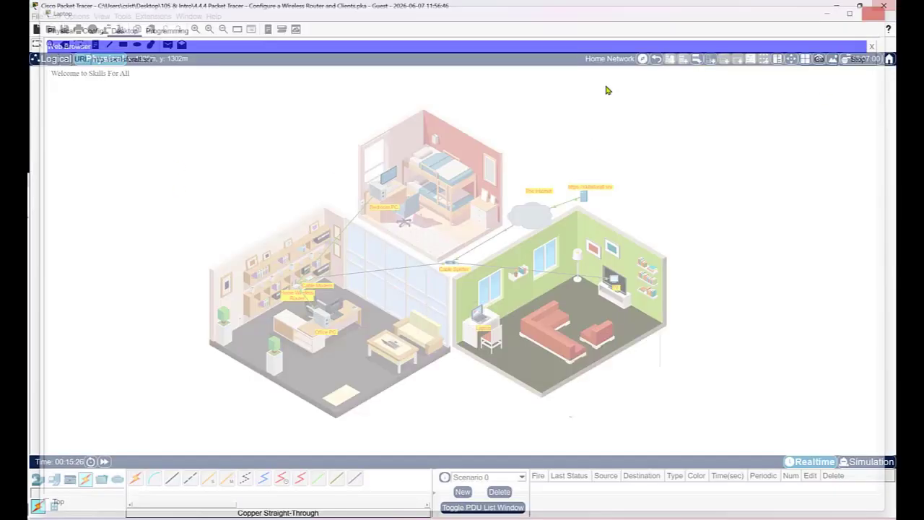